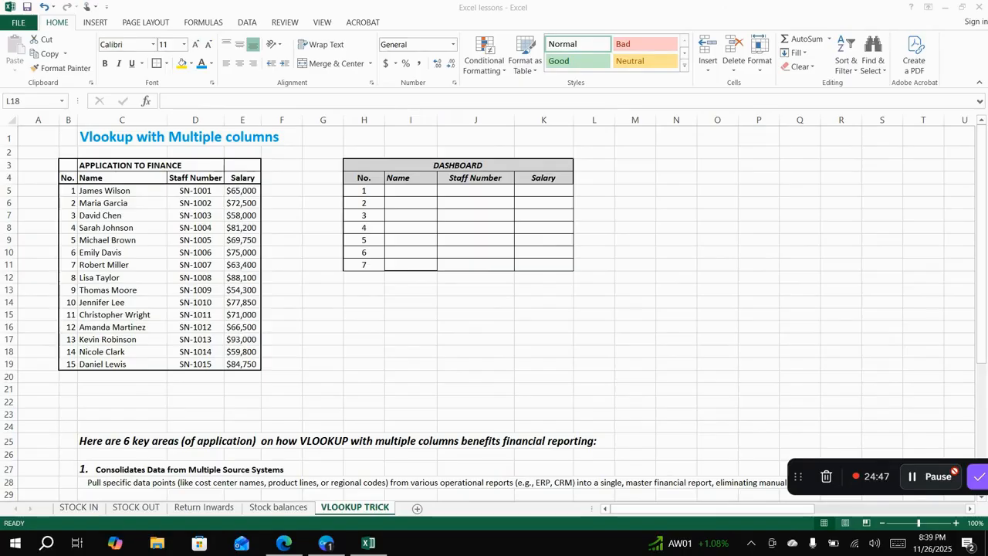
- Examine the Application to Finance table and the empty Dashboard with its Name, Staff Number and Salary columns
click(207, 139)
click(207, 138)
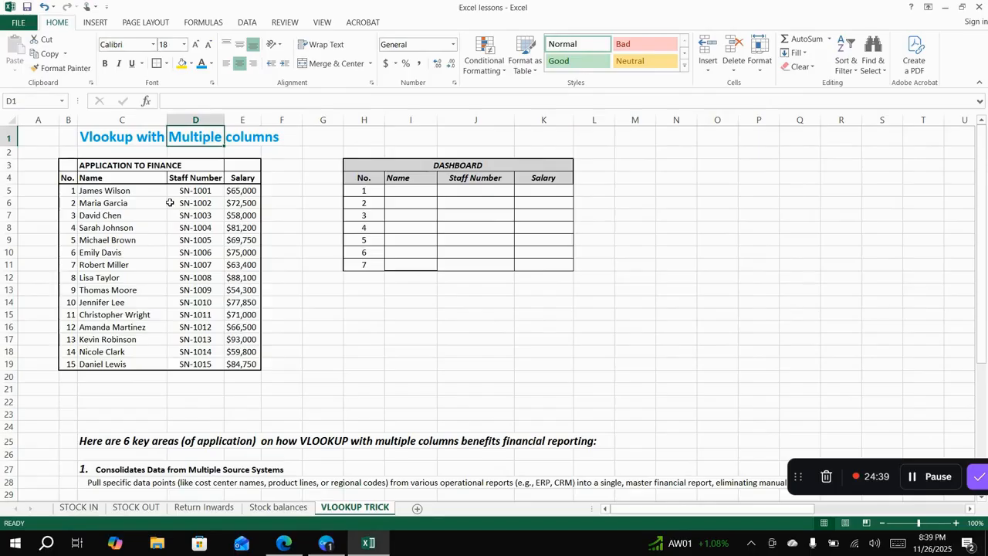
click(86, 169)
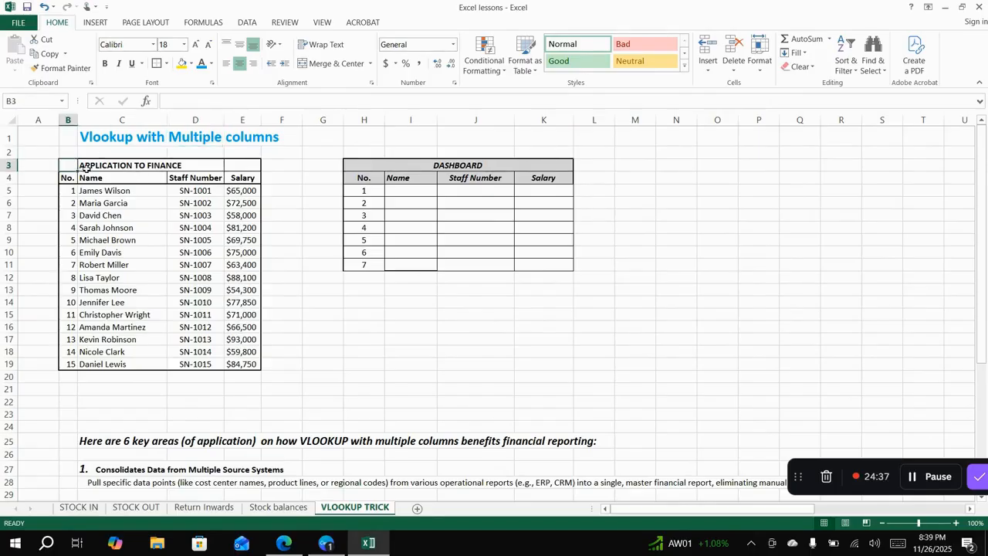
drag(86, 168, 251, 365)
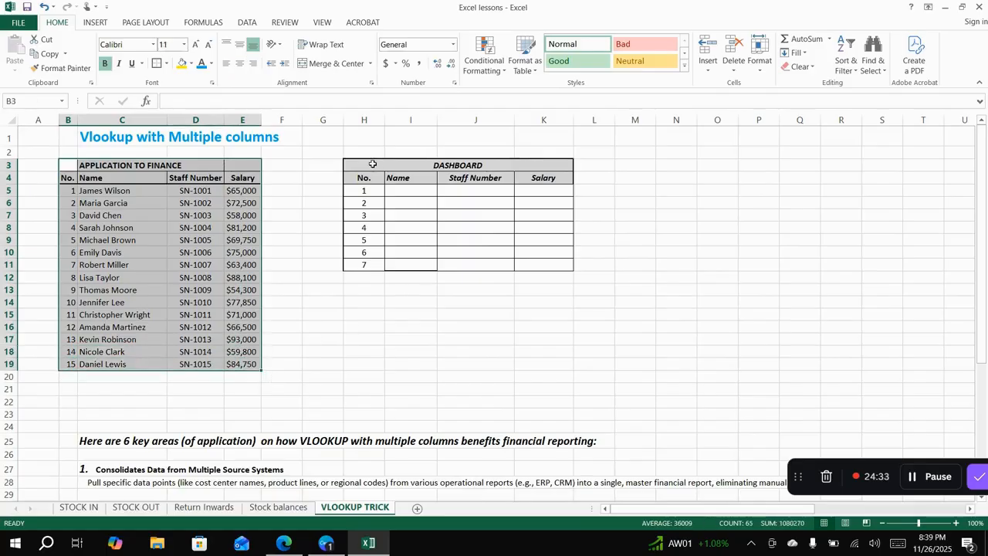
drag(373, 165, 447, 264)
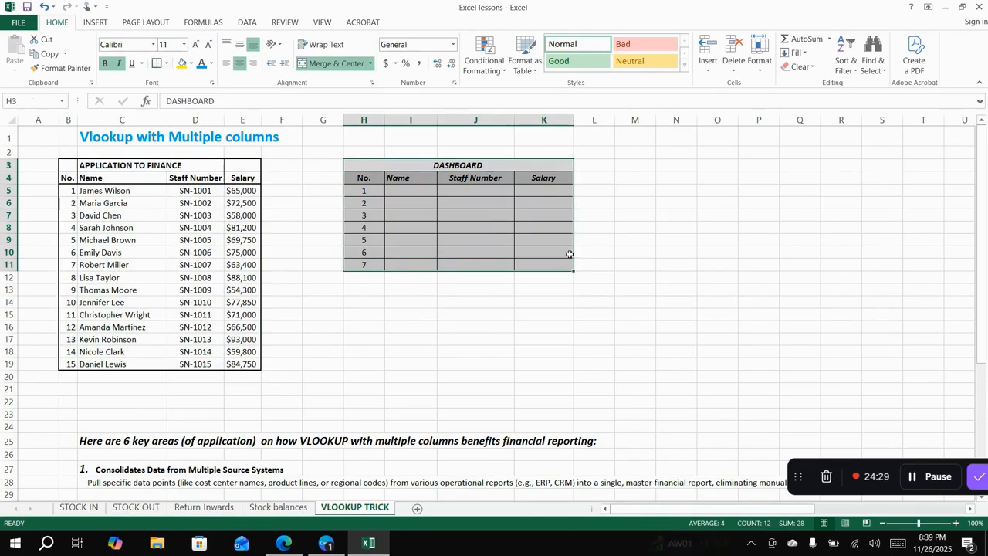
click(637, 251)
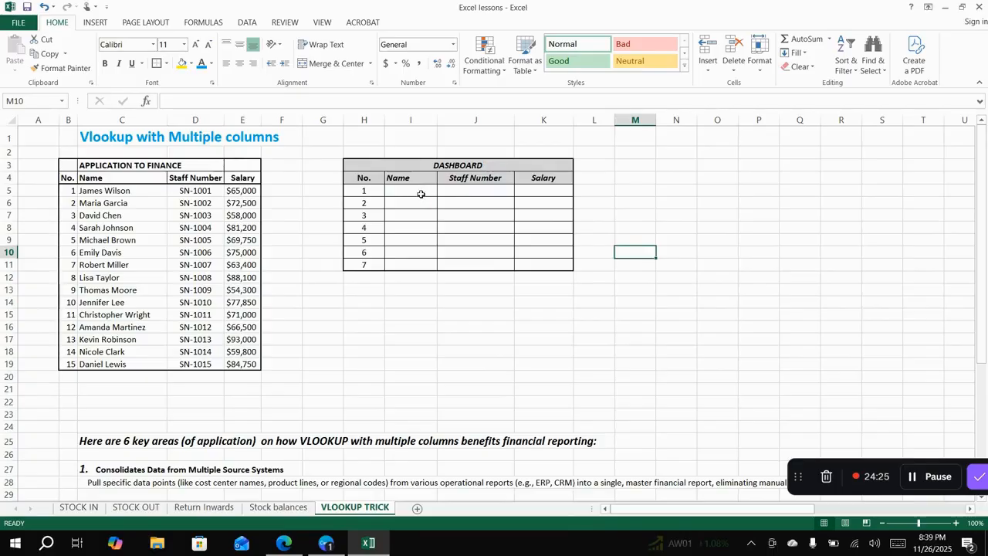
click(475, 180)
click(542, 179)
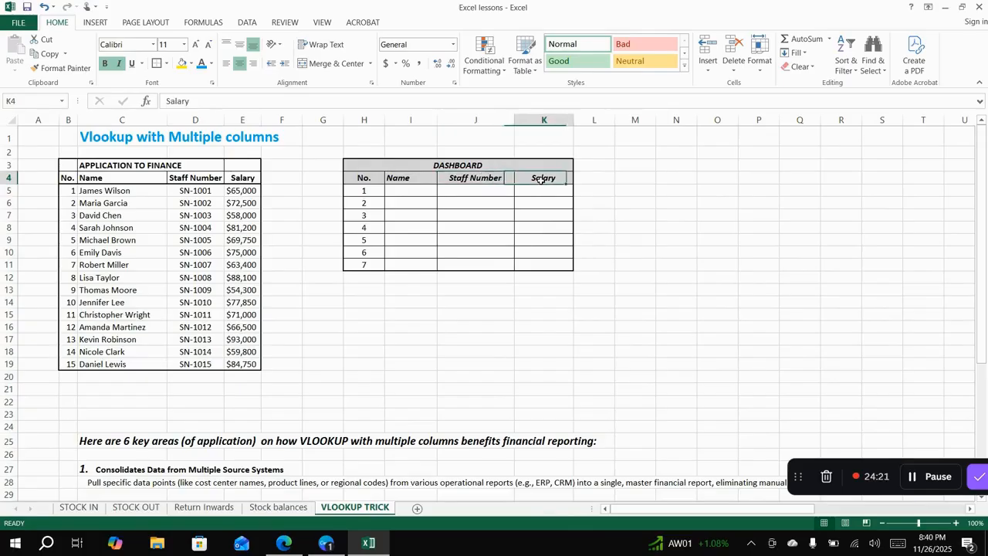
- Add list data validation to the Dashboard Name cells I5:I11, using the names in C5:C19 as the source
click(426, 190)
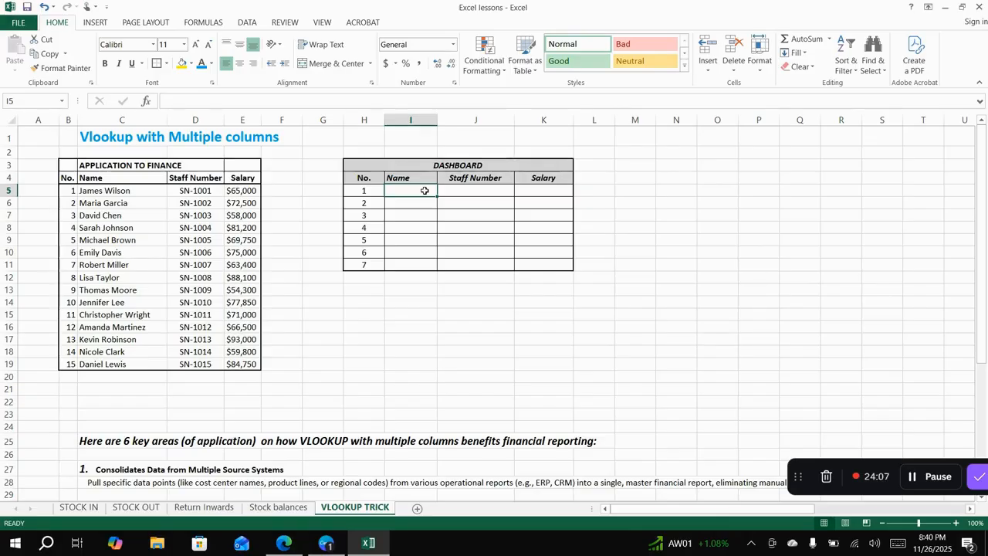
drag(424, 190, 425, 264)
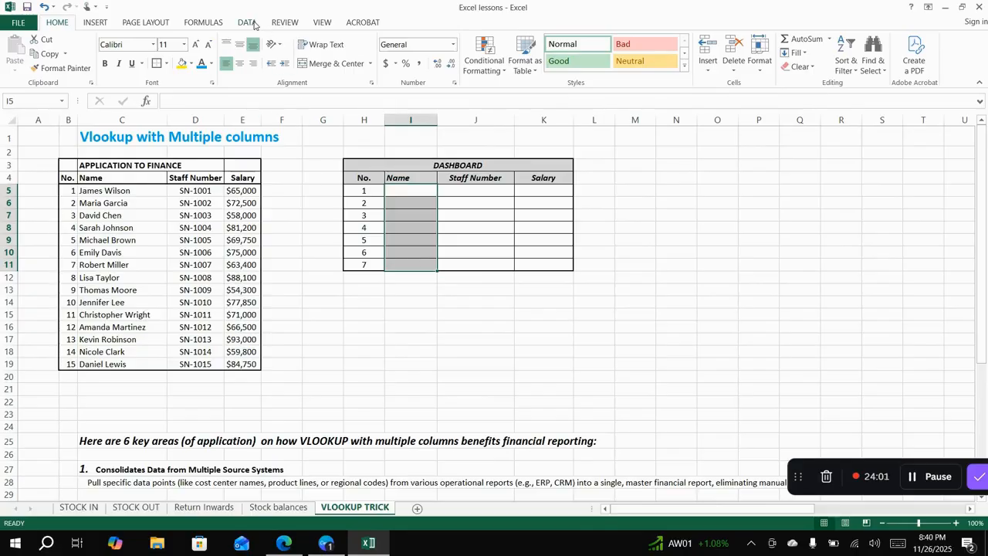
click(254, 24)
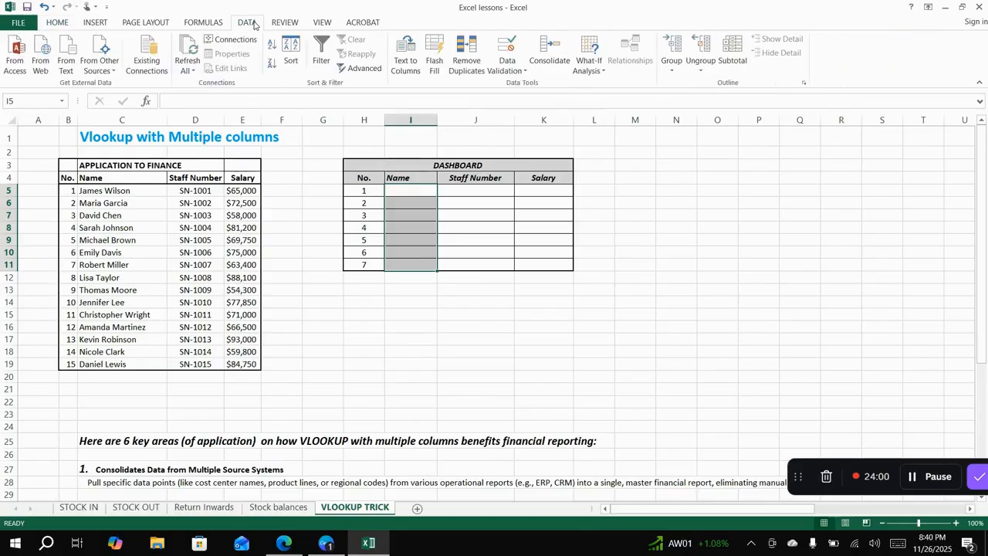
click(507, 68)
click(525, 83)
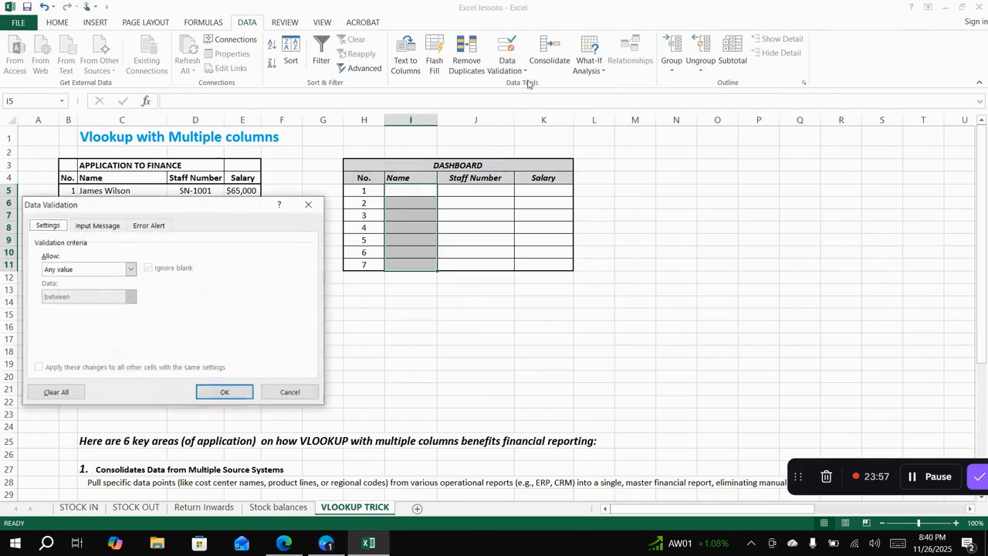
click(130, 268)
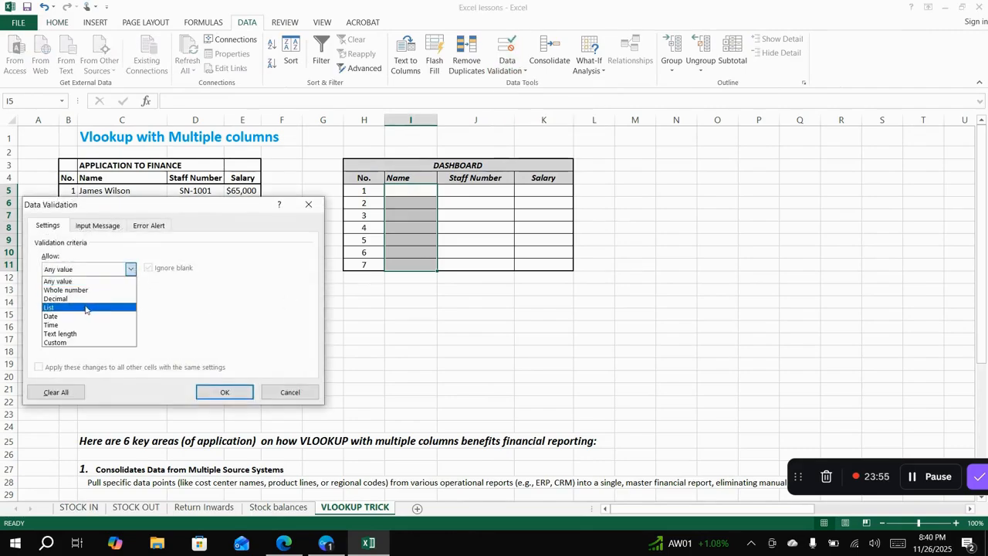
click(85, 308)
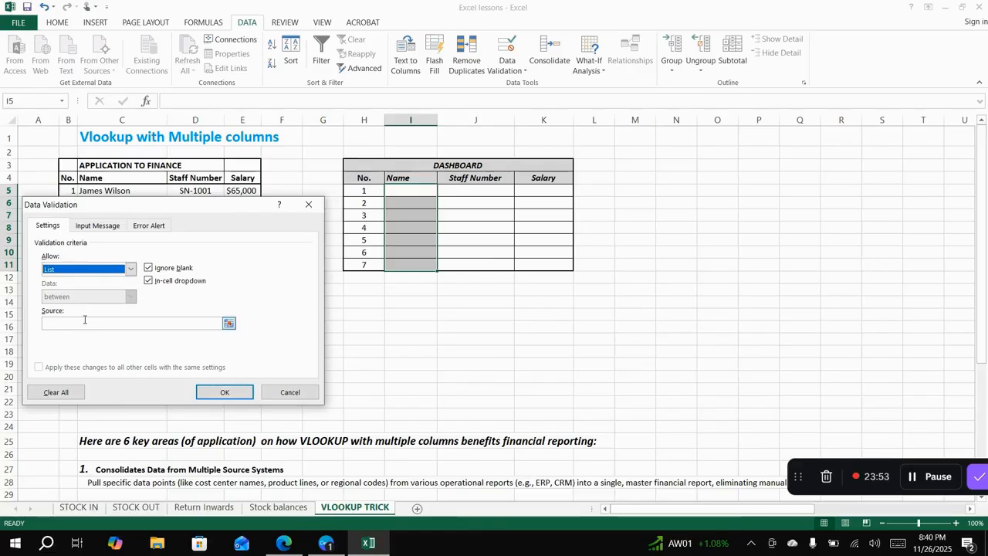
click(85, 321)
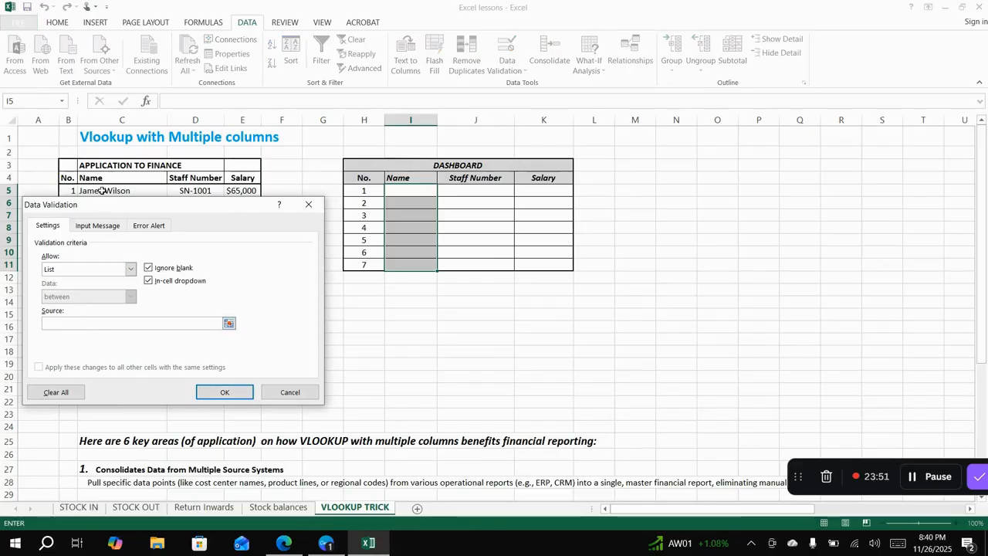
drag(103, 190, 104, 364)
key(Return)
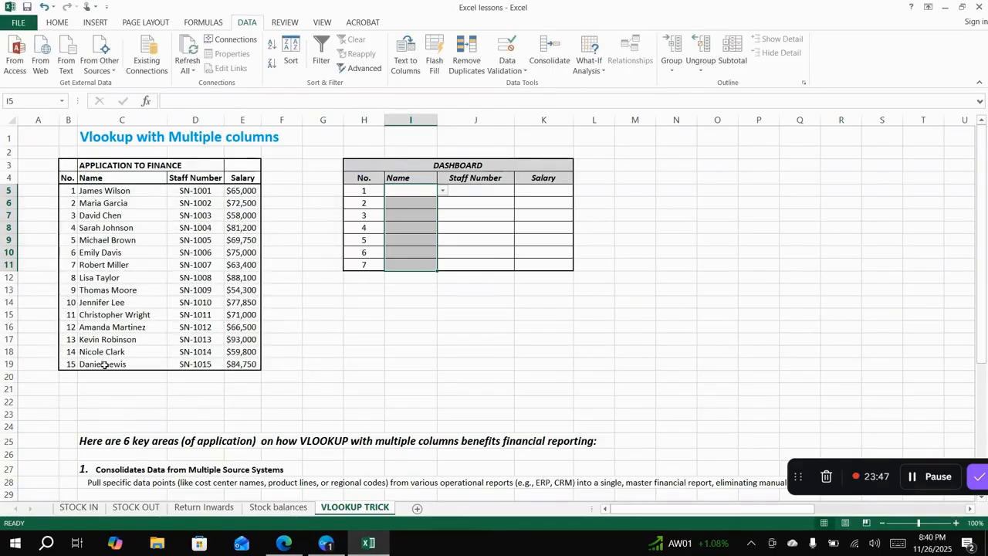
- Check the new name dropdown lists in several cells of the Dashboard's Name column
click(424, 215)
click(427, 239)
click(443, 241)
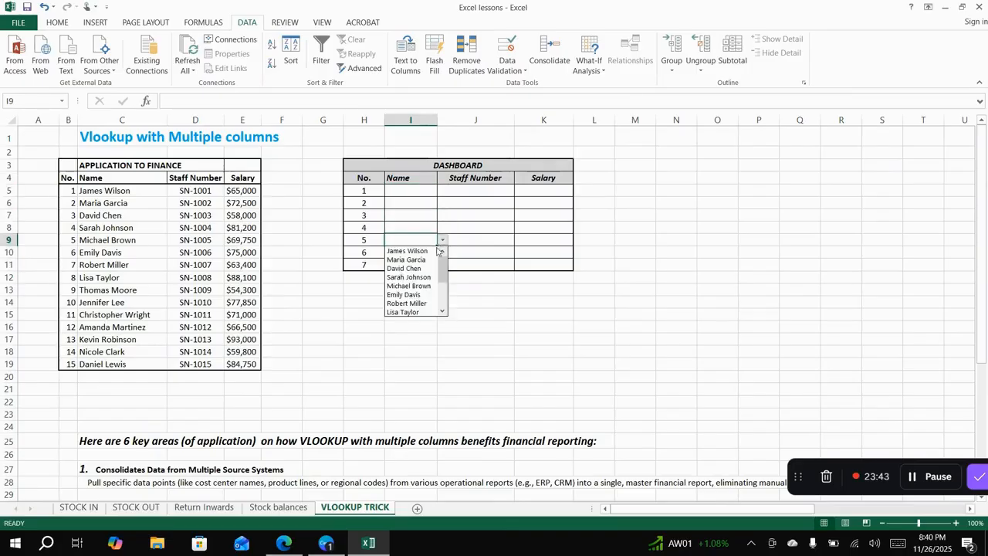
click(406, 192)
click(406, 192)
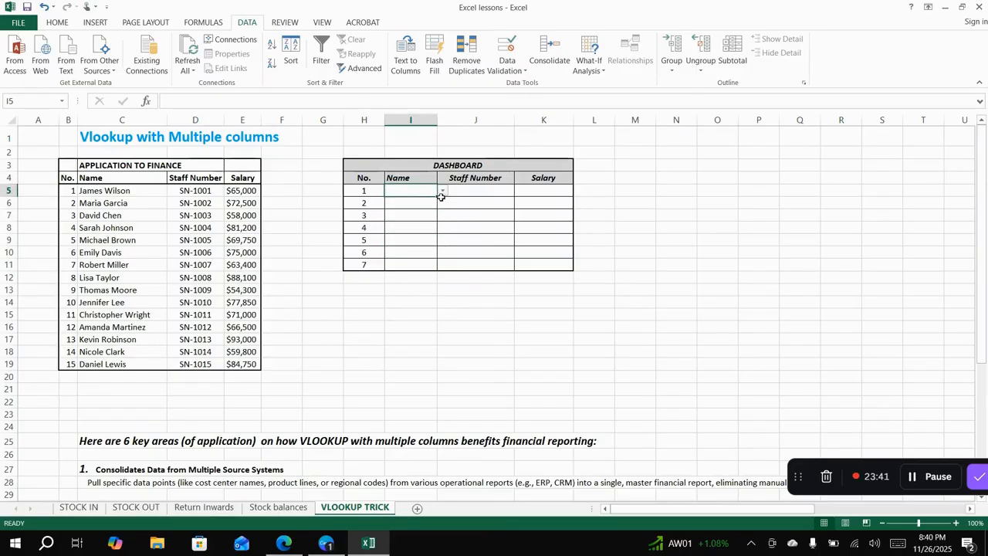
click(442, 193)
- Enter the formula +VLOOKUP(I5,C4:E19,2,0) in the Dashboard's first Staff Number cell, J5
click(468, 190)
click(469, 190)
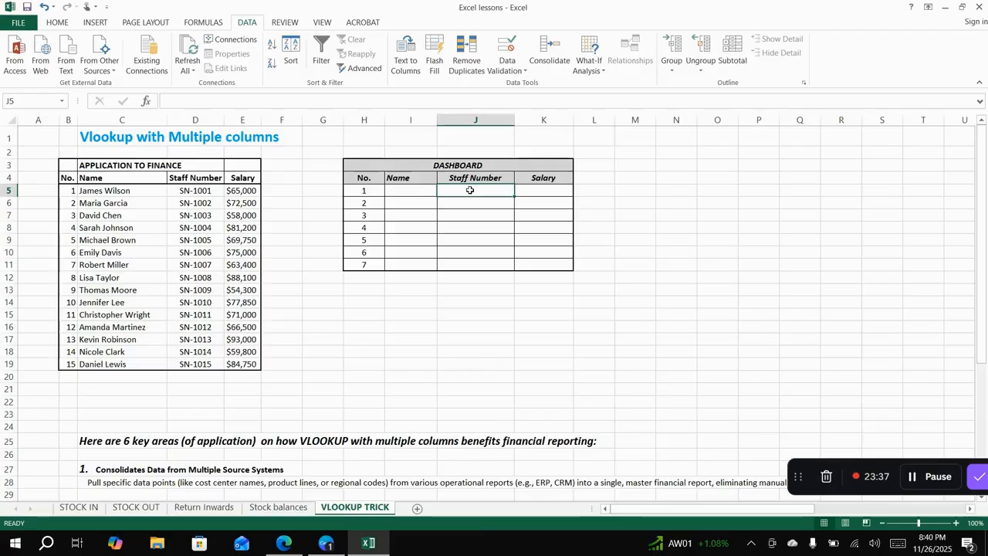
text(+)
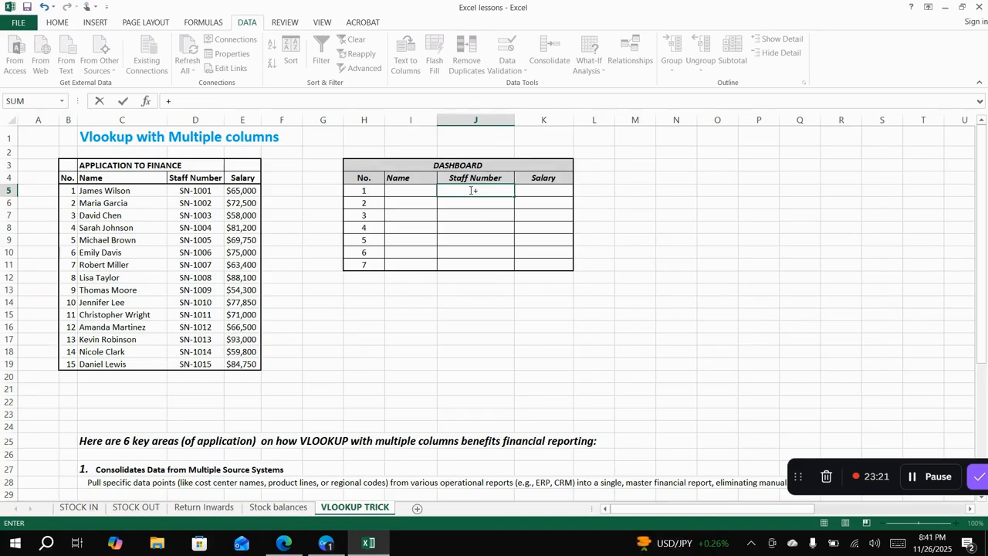
text(vlo)
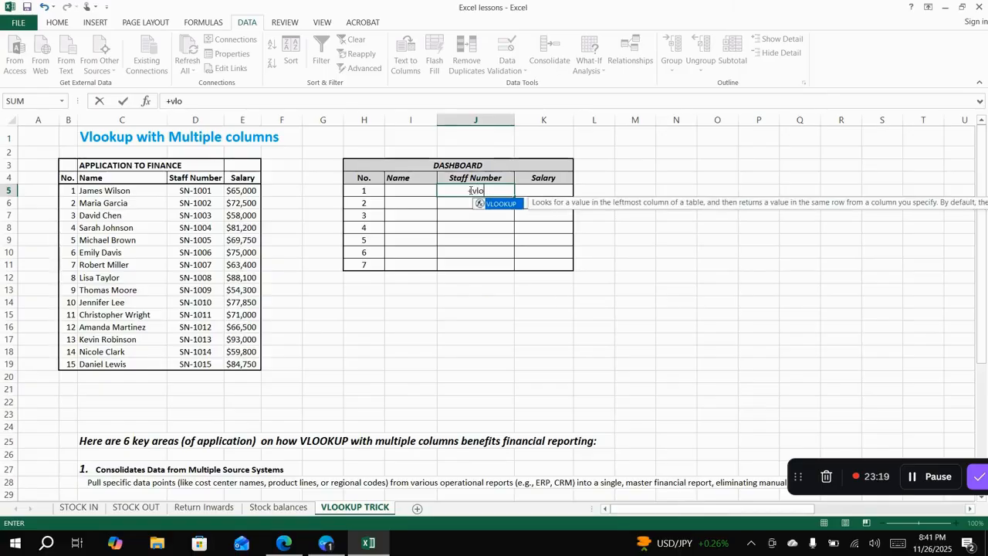
double_click(500, 204)
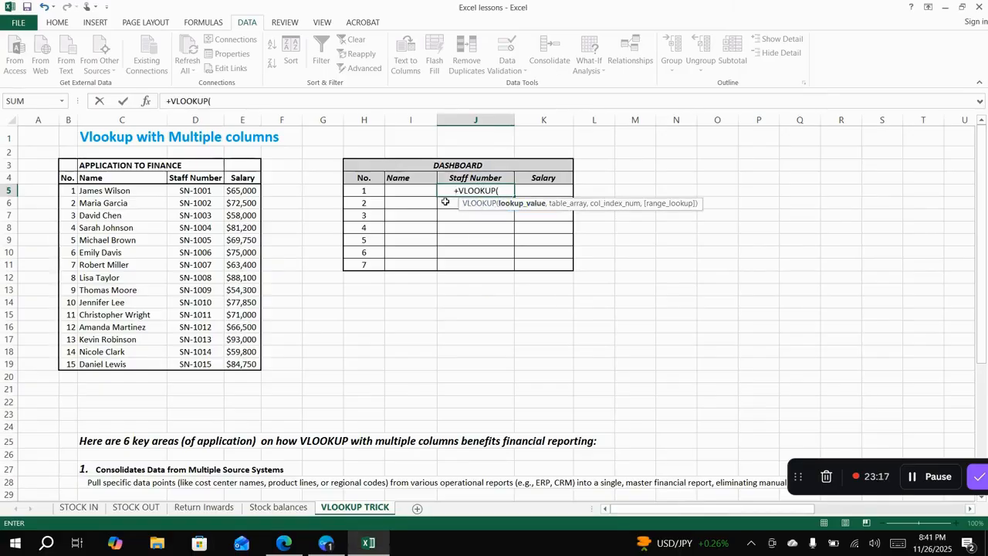
click(405, 190)
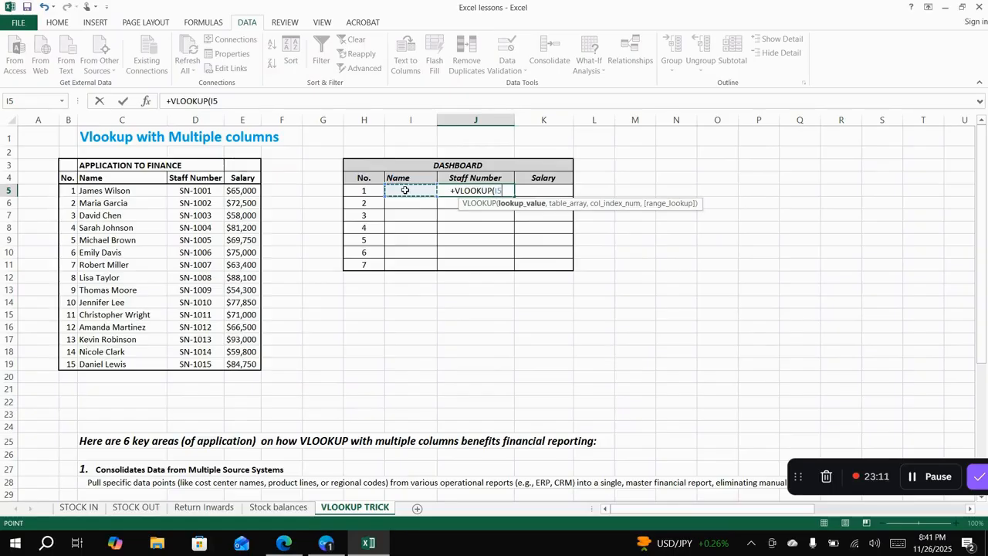
text(,)
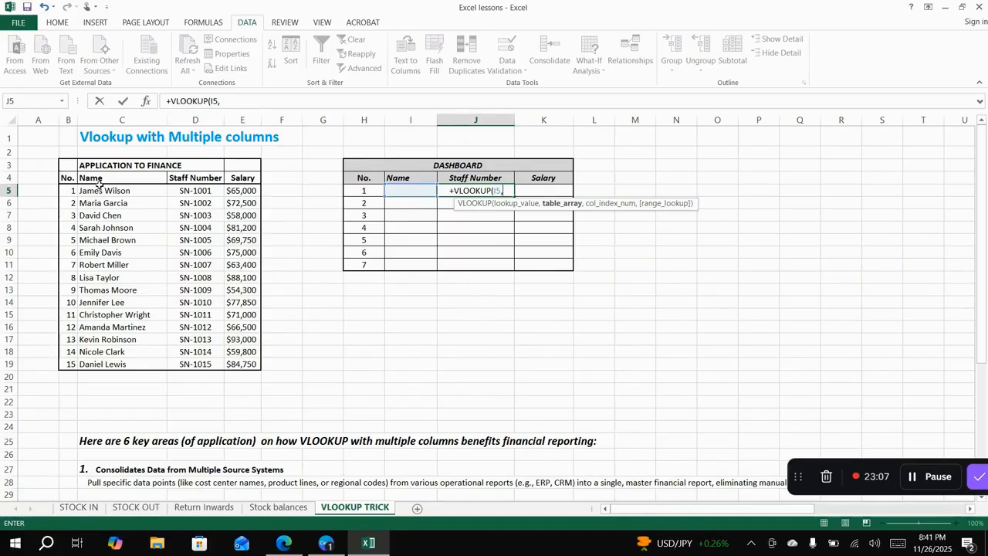
drag(95, 179, 246, 361)
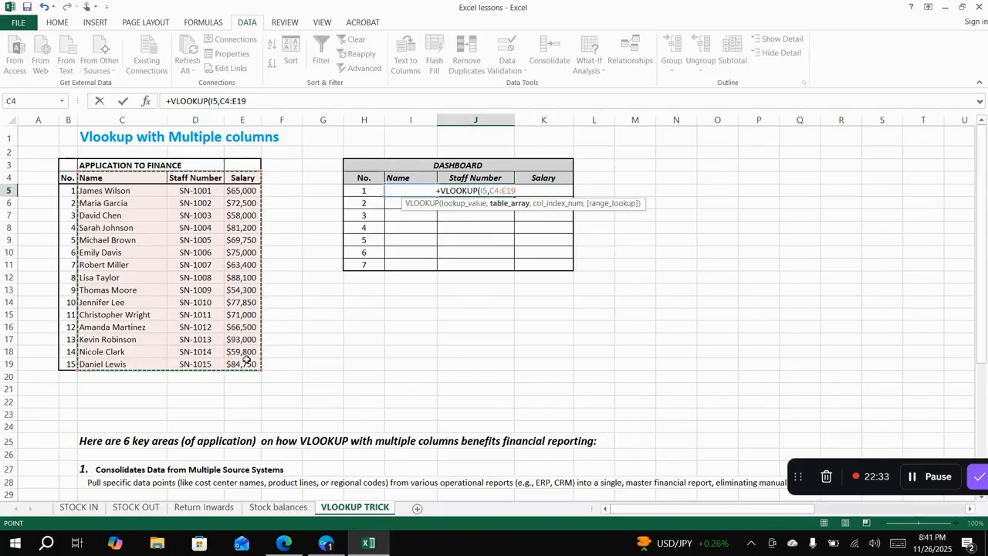
text(,)
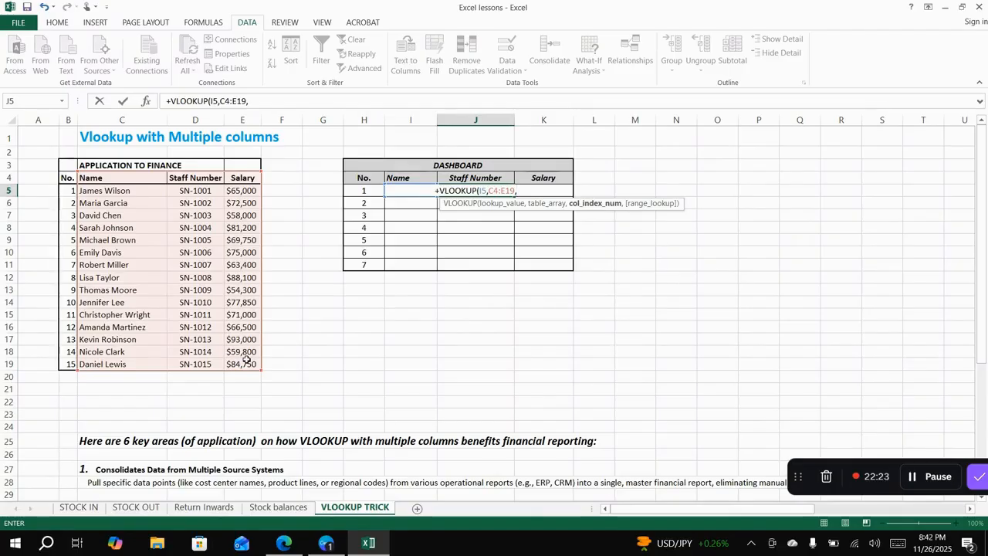
text(2,0)
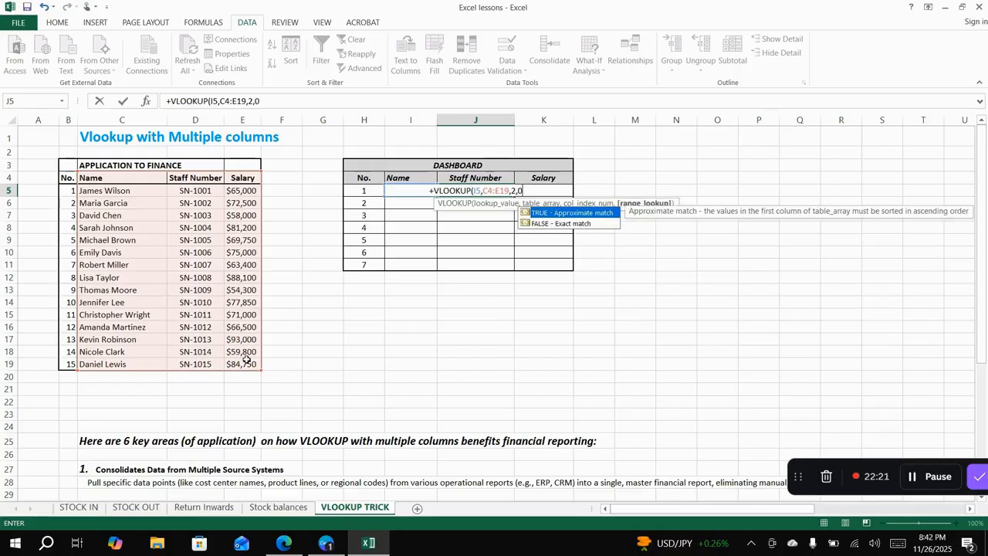
text())
key(ctrl+Return)
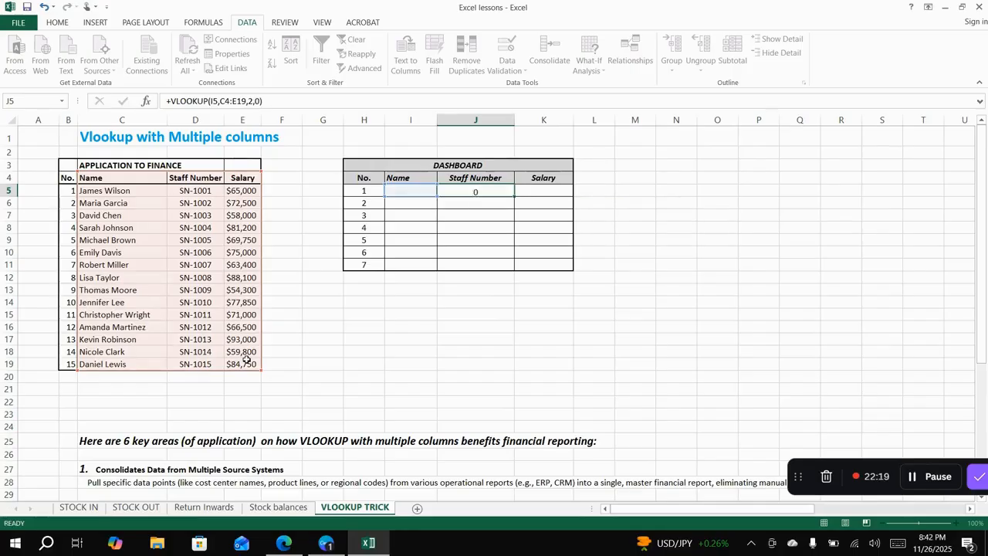
key(Return)
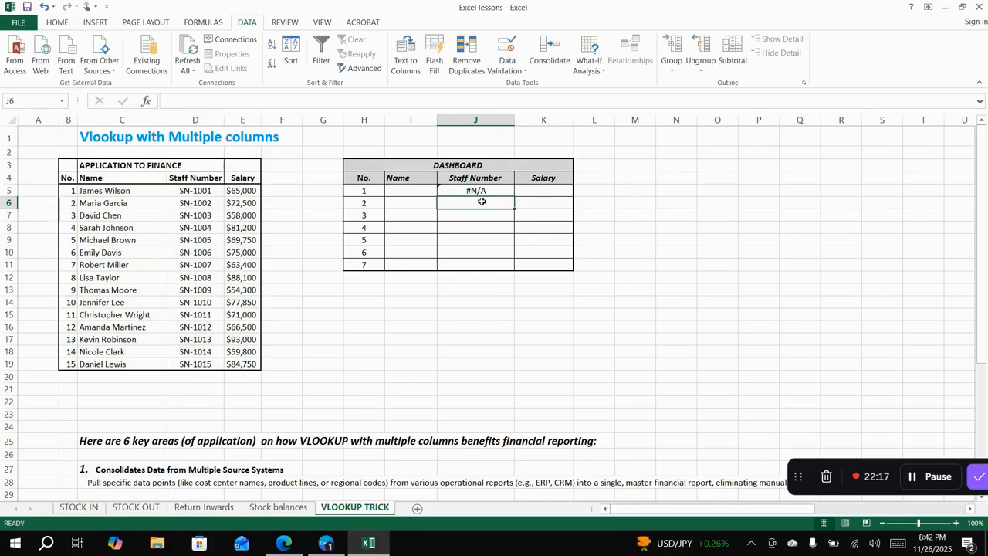
key(Up)
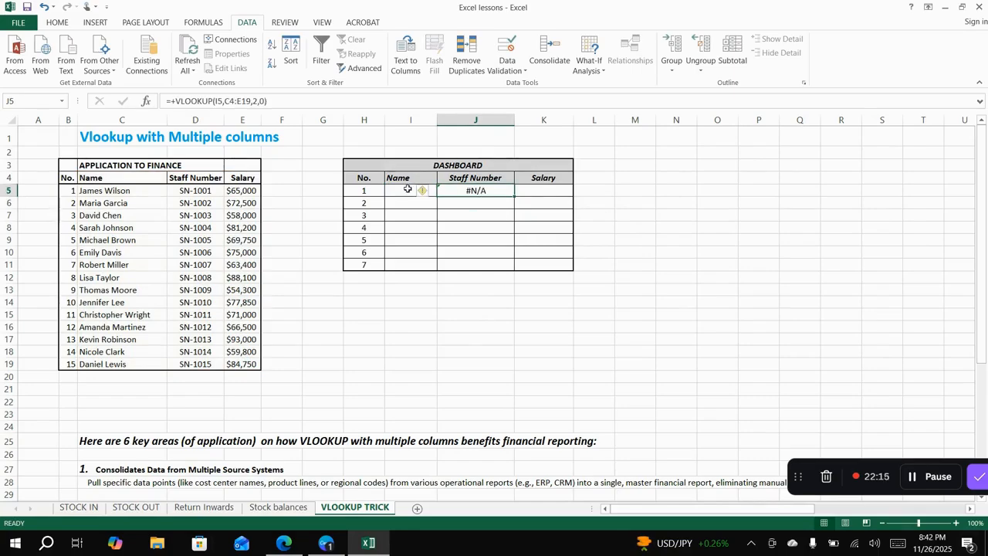
click(408, 189)
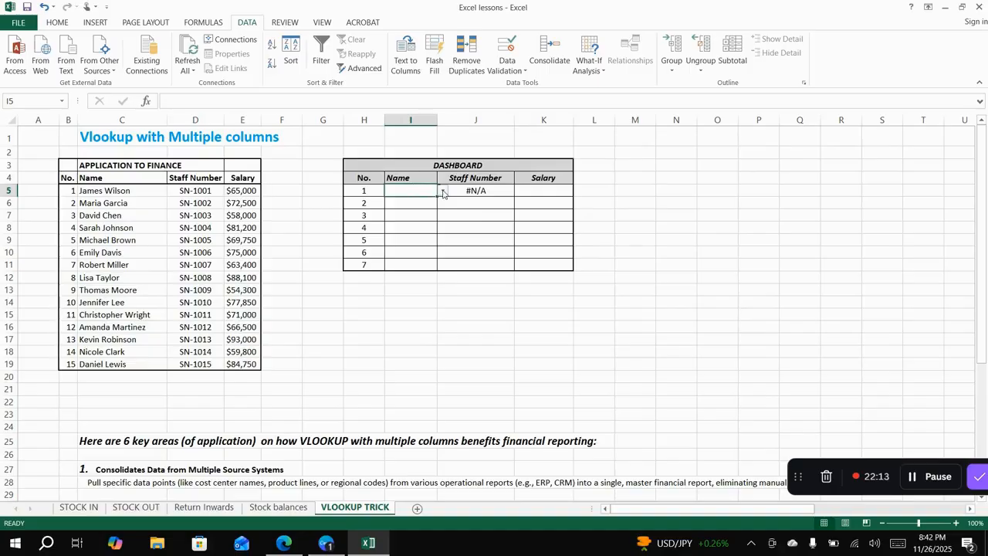
click(443, 191)
click(412, 200)
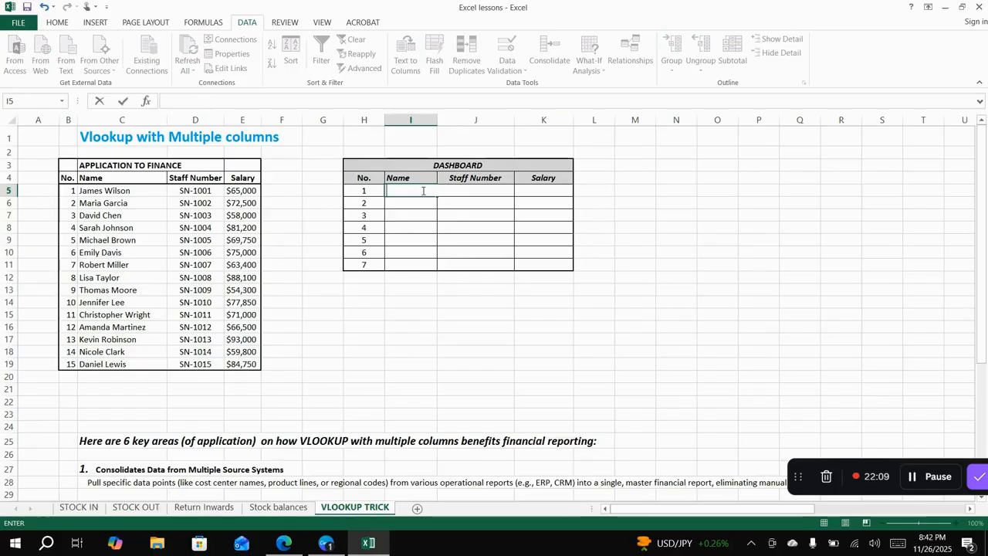
click(469, 226)
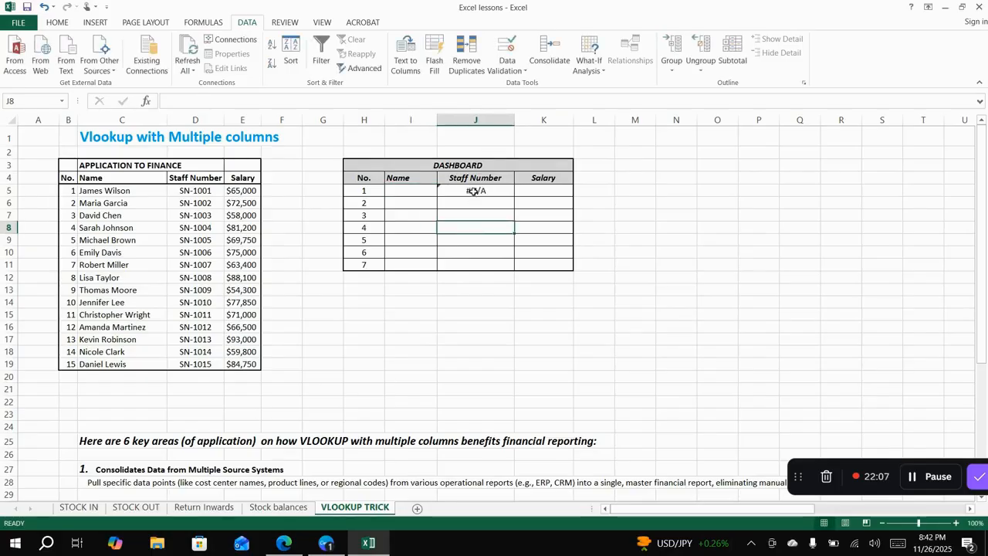
- Wrap the VLOOKUP formula in the first Staff Number cell, J5, in IFERROR with 0 as the error value
click(474, 191)
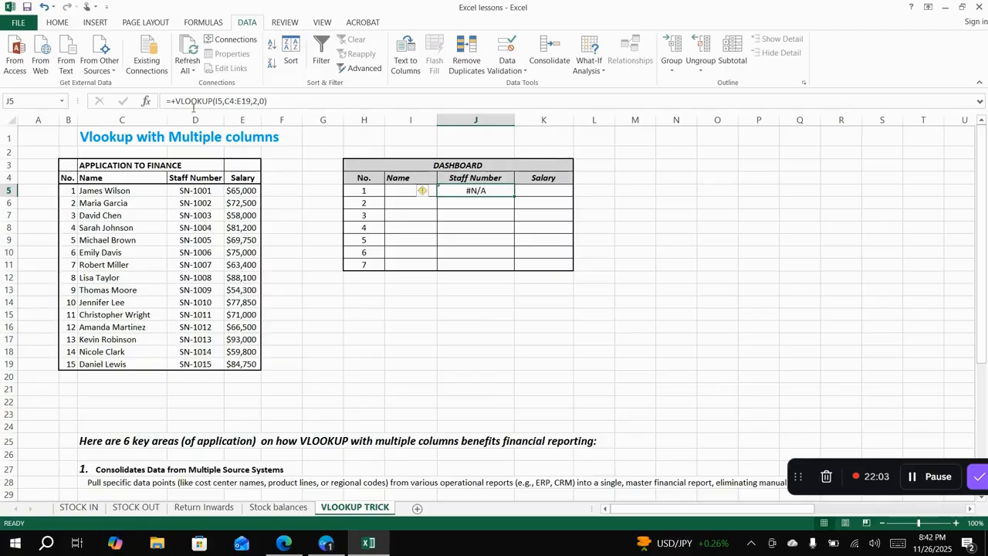
click(175, 101)
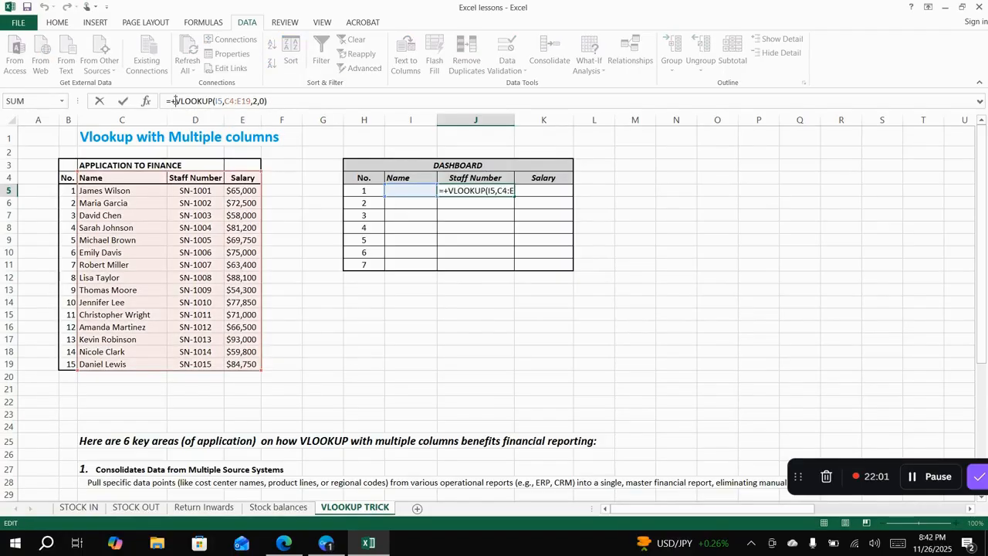
text(if)
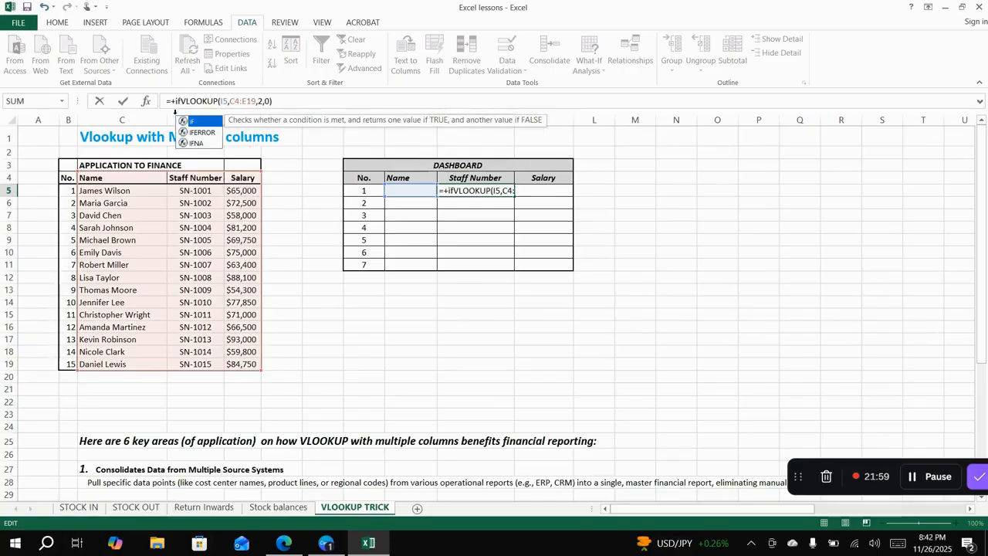
double_click(202, 132)
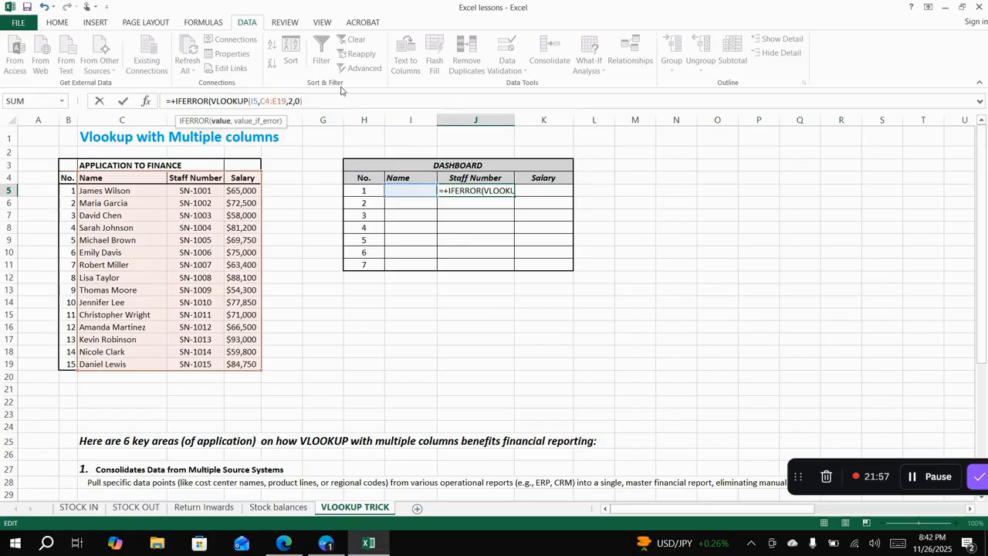
click(310, 101)
text(,0)
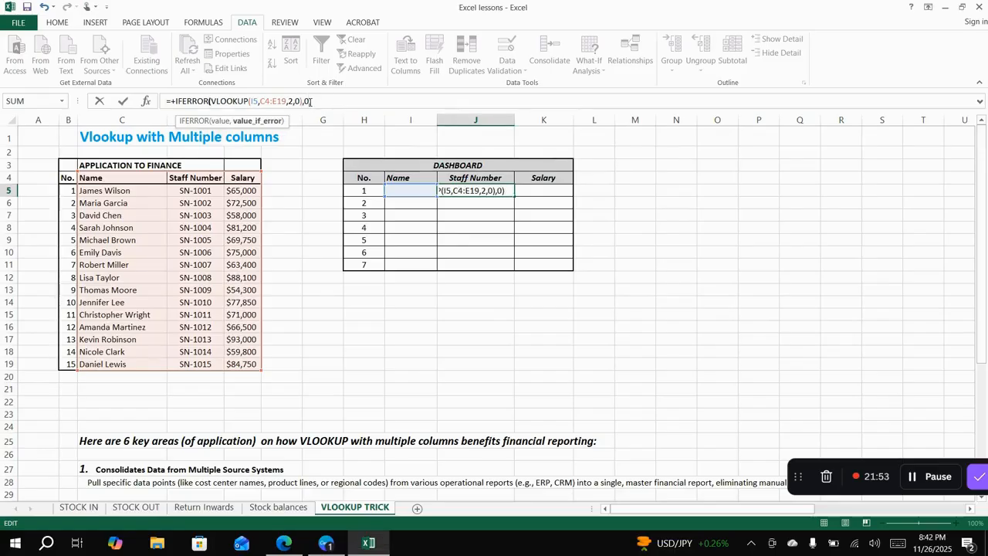
key(Return)
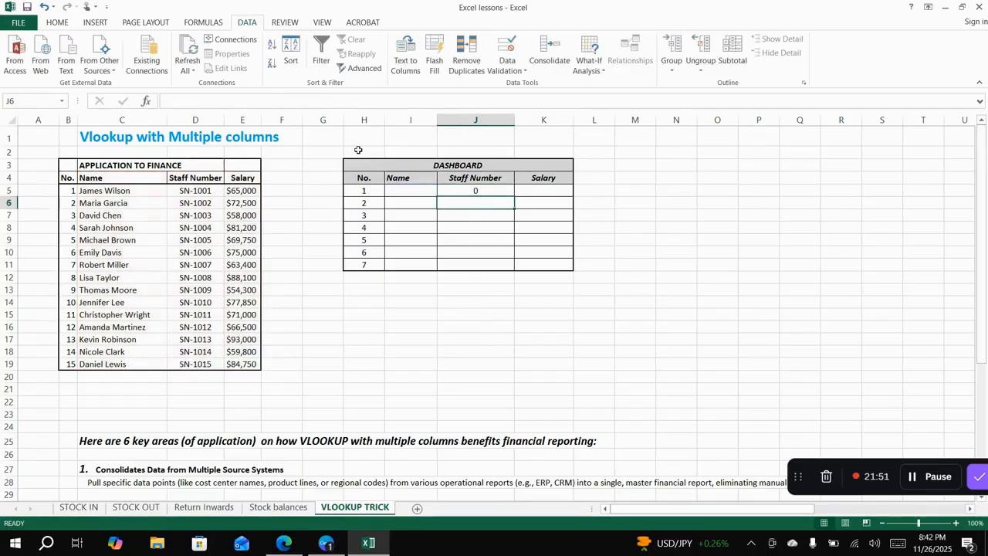
- Replace the column index in J5's formula with the array {2,3}, and fill the formula across the Dashboard's Staff Number and Salary cells J5:K11
click(480, 191)
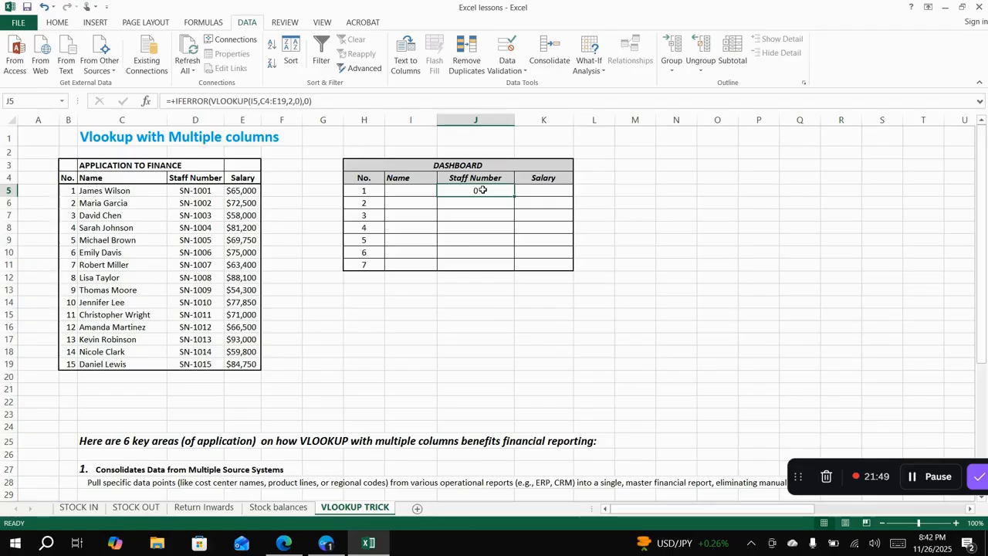
click(292, 100)
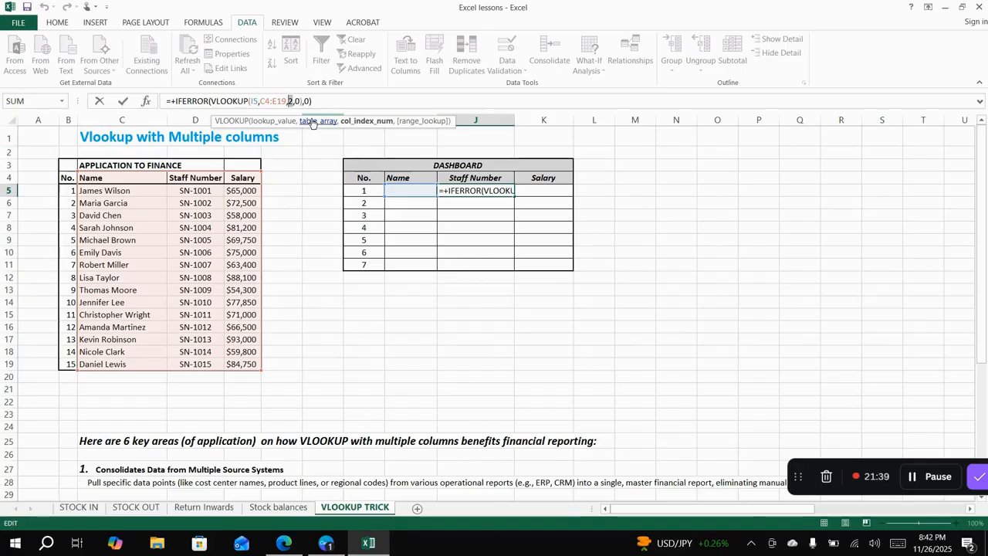
text({)
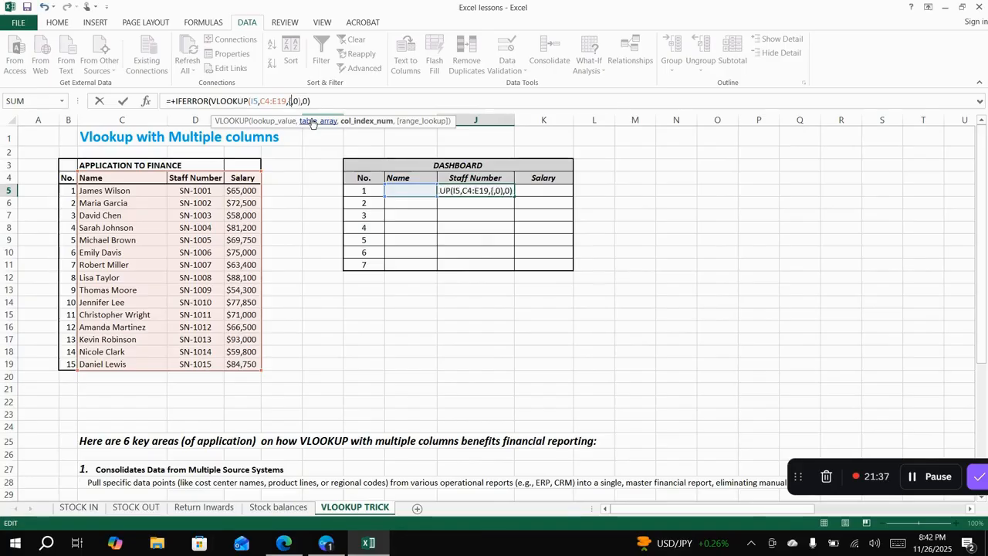
text(})
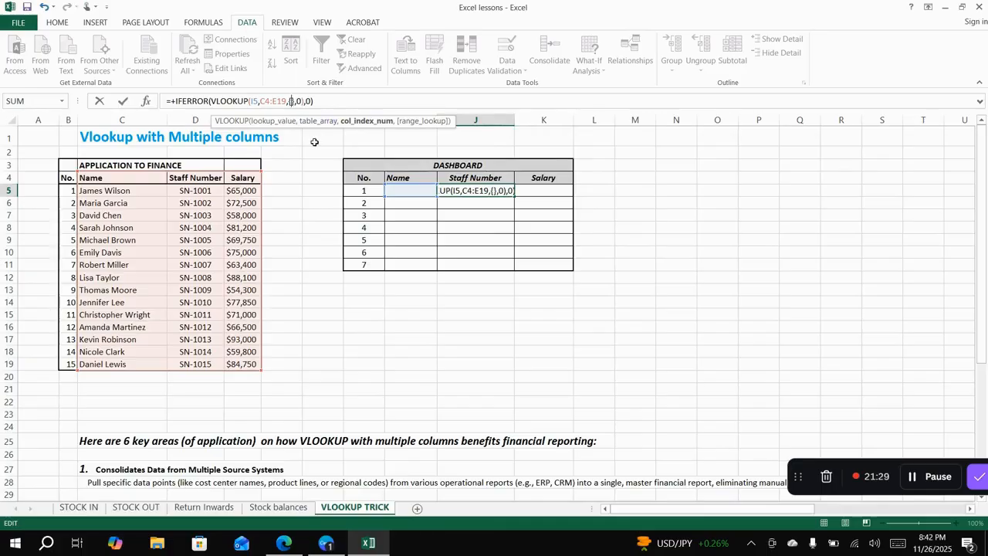
text(2,)
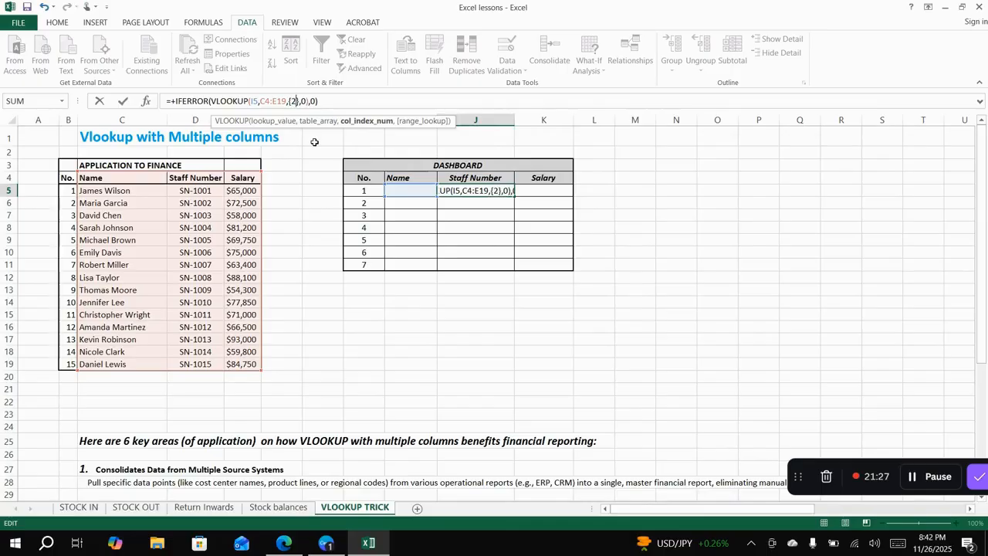
text(3)
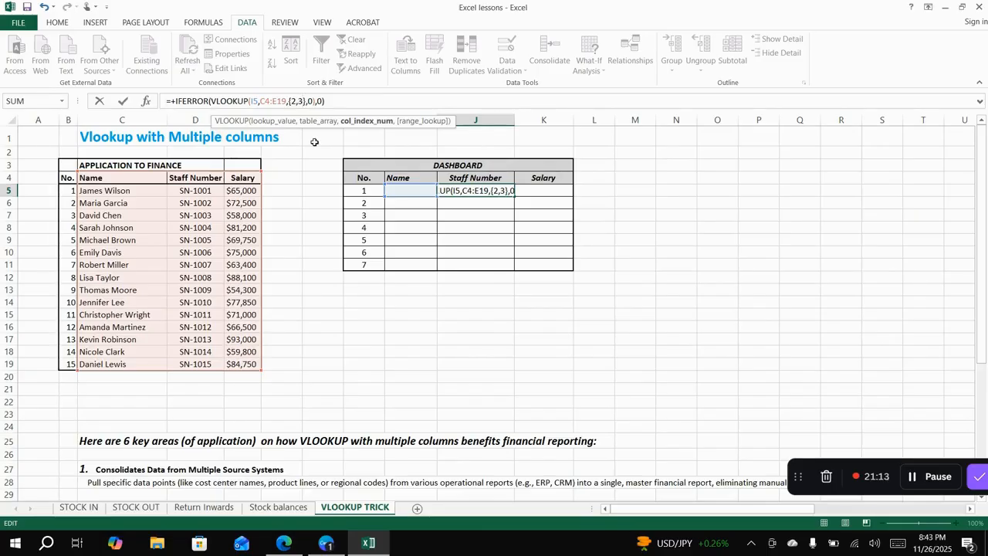
key(Return)
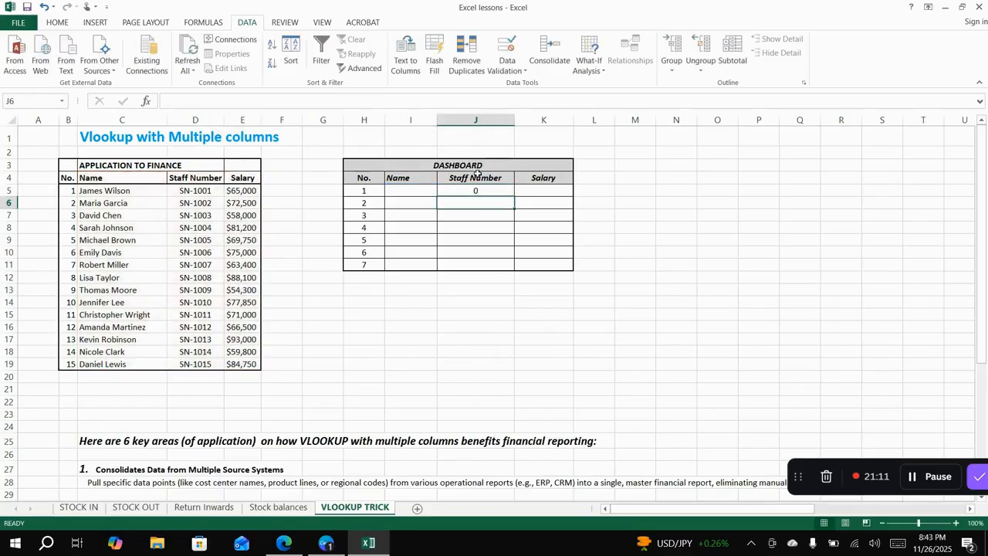
click(503, 195)
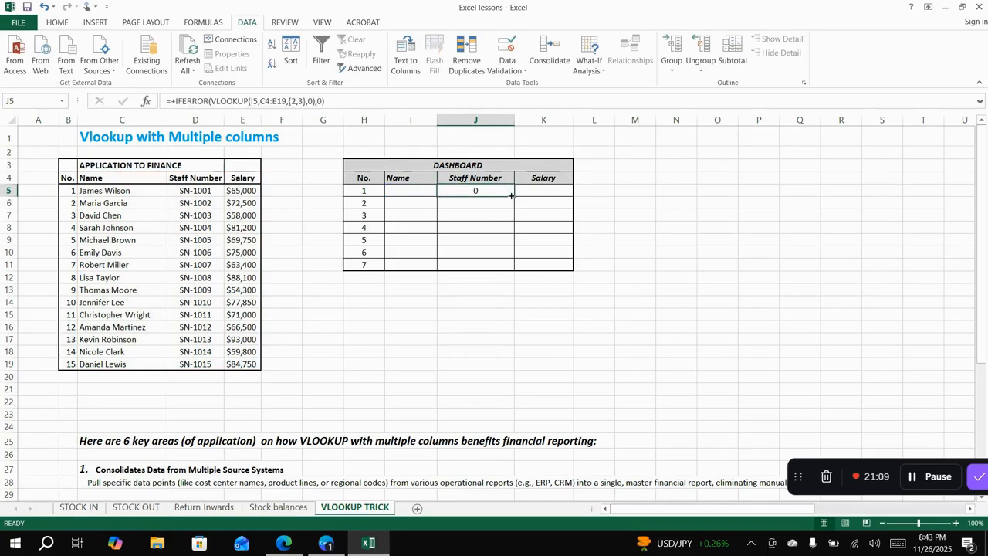
drag(514, 197, 566, 265)
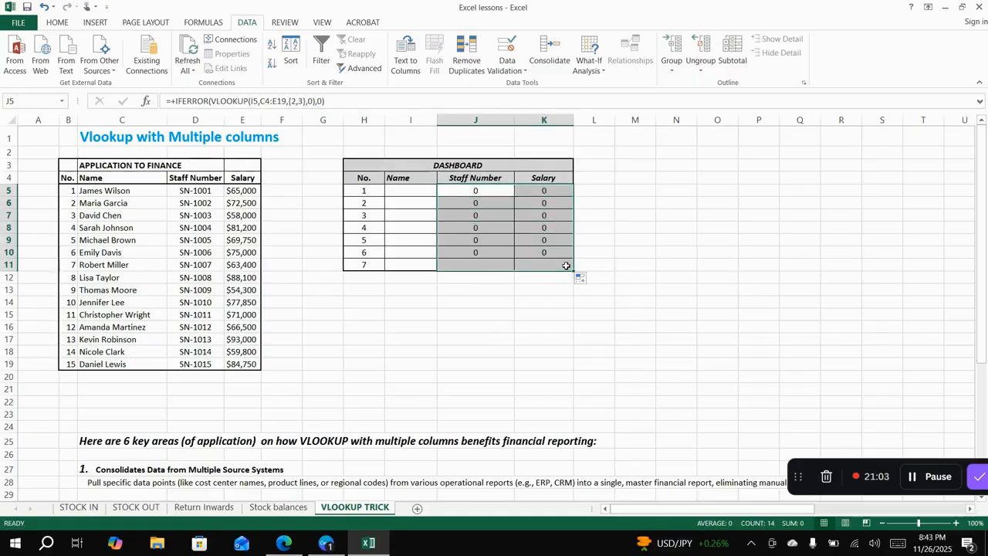
- Choose the last name in the dropdown list for the Dashboard's first Name cell, I5
click(420, 194)
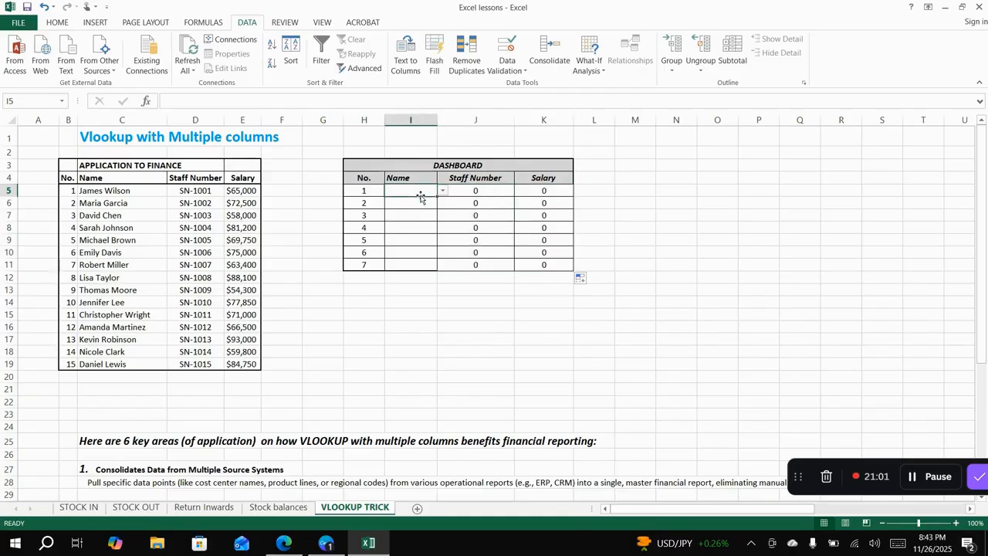
click(442, 191)
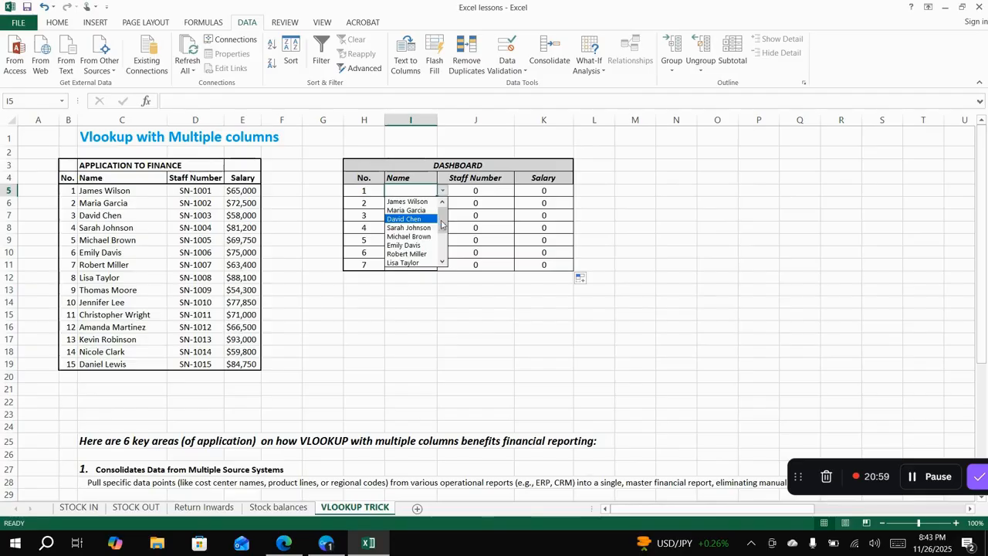
drag(441, 221, 442, 264)
click(418, 263)
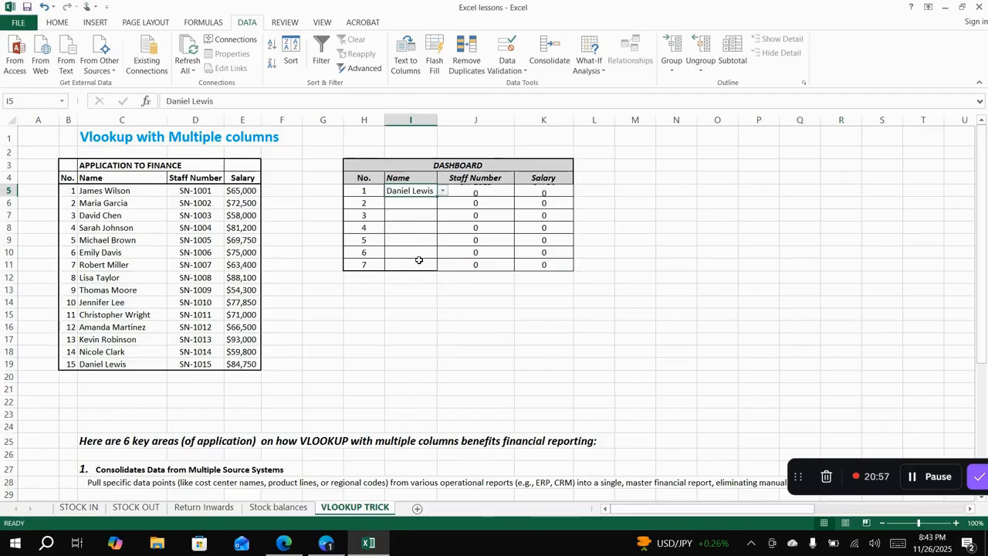
- Choose the second listed name for both Dashboard rows 2 and 3, in cells I6 and I7
click(420, 204)
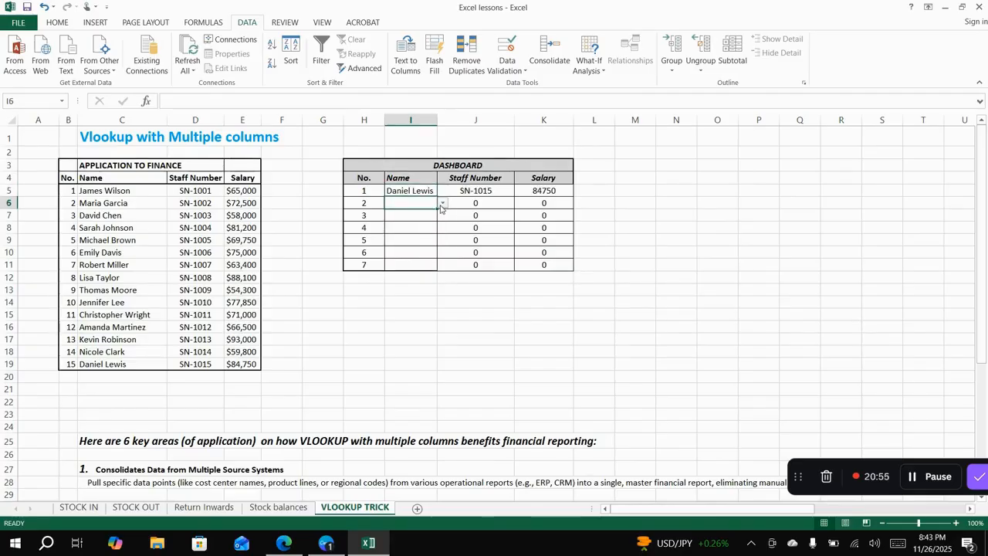
click(442, 203)
click(417, 222)
click(418, 221)
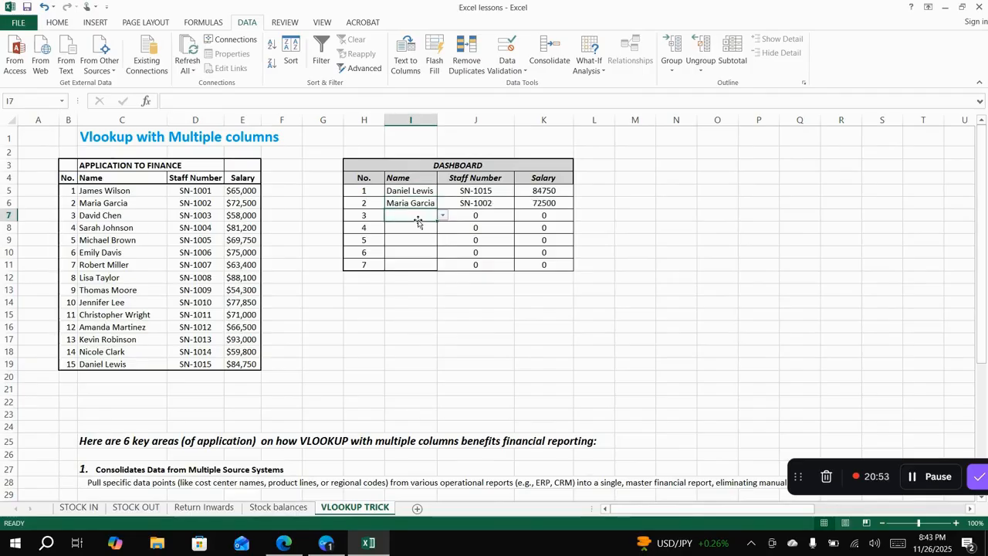
click(443, 216)
click(437, 230)
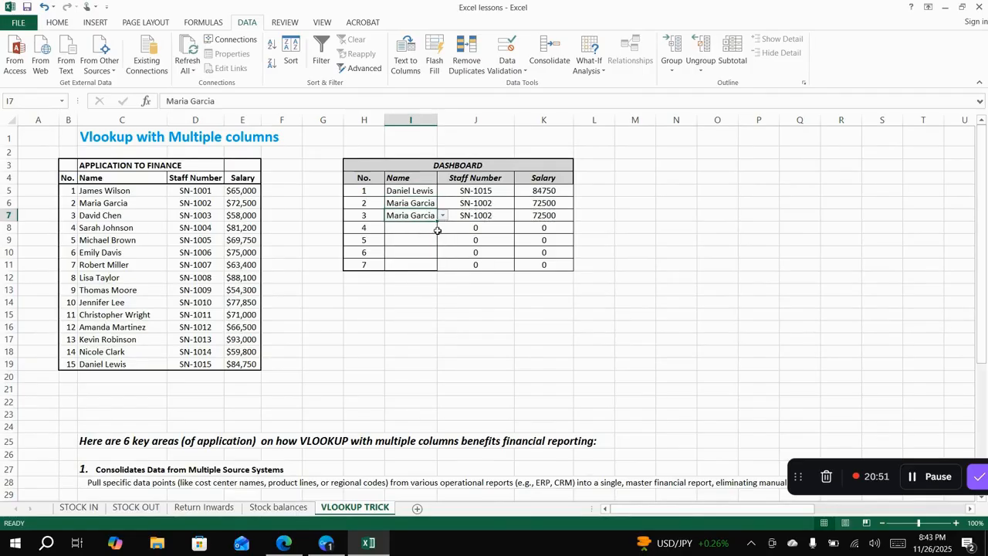
- Choose the fourth listed name for Dashboard row 4 and the sixth listed name for row 5
click(424, 228)
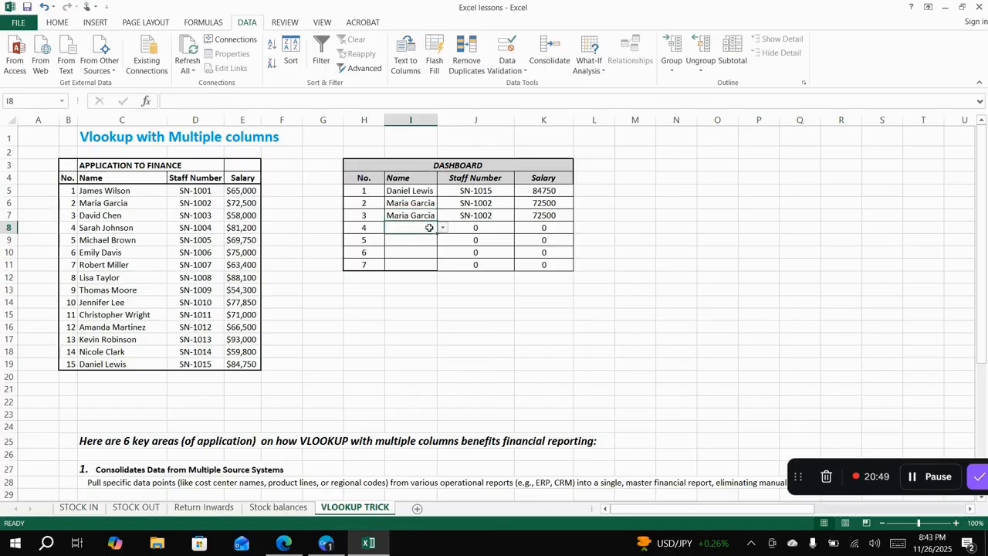
click(442, 228)
click(407, 265)
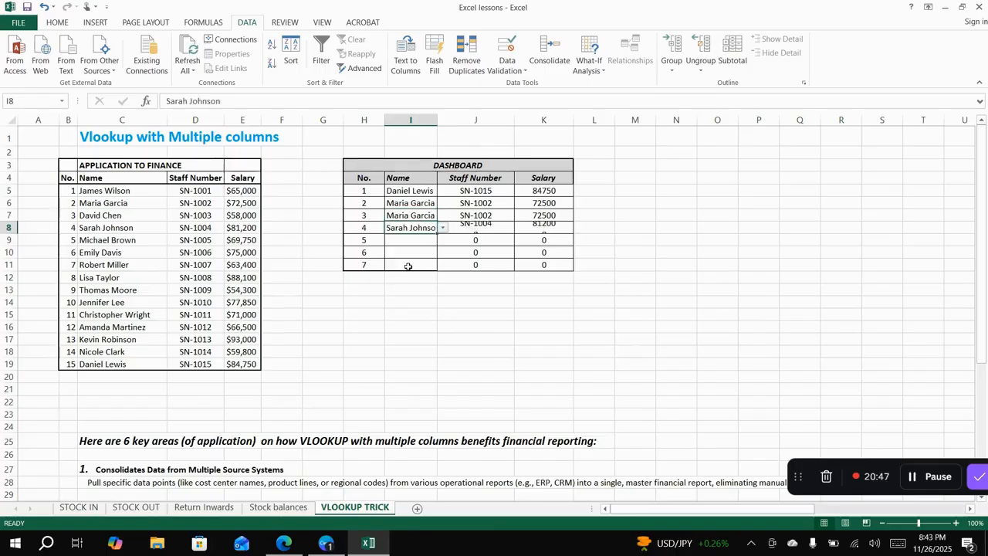
click(409, 242)
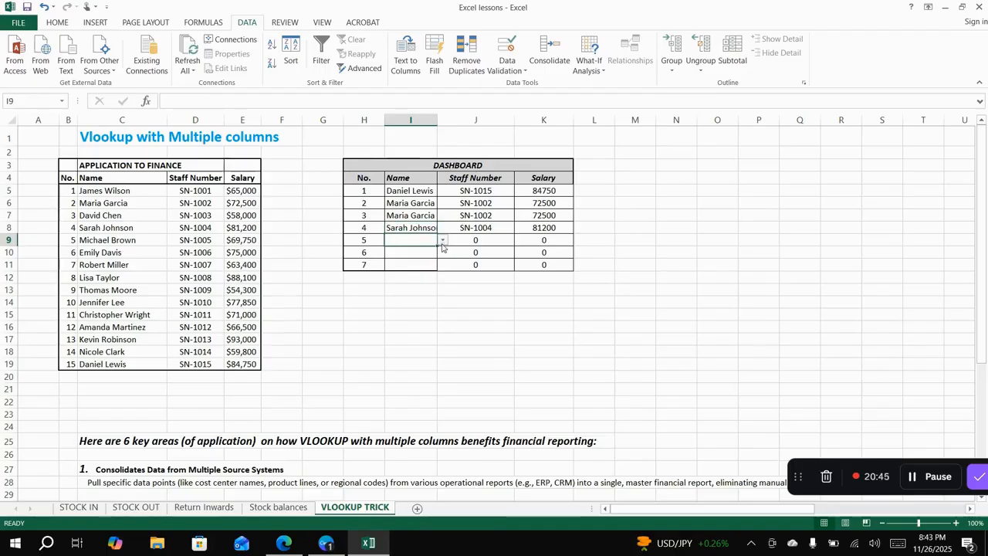
click(443, 240)
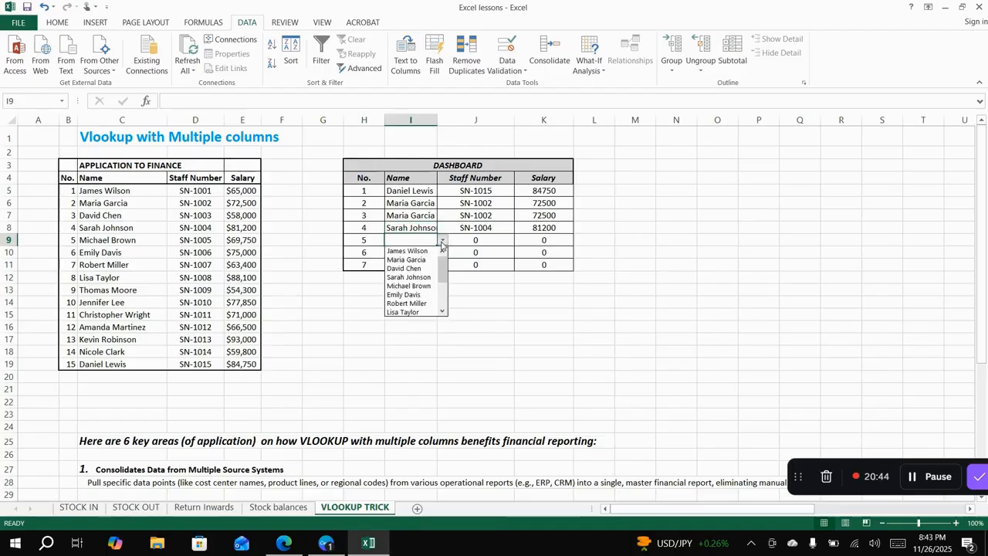
click(410, 294)
- Choose the fourteenth listed name, second to last in the list, for Dashboard row 7 in cell I11
click(415, 264)
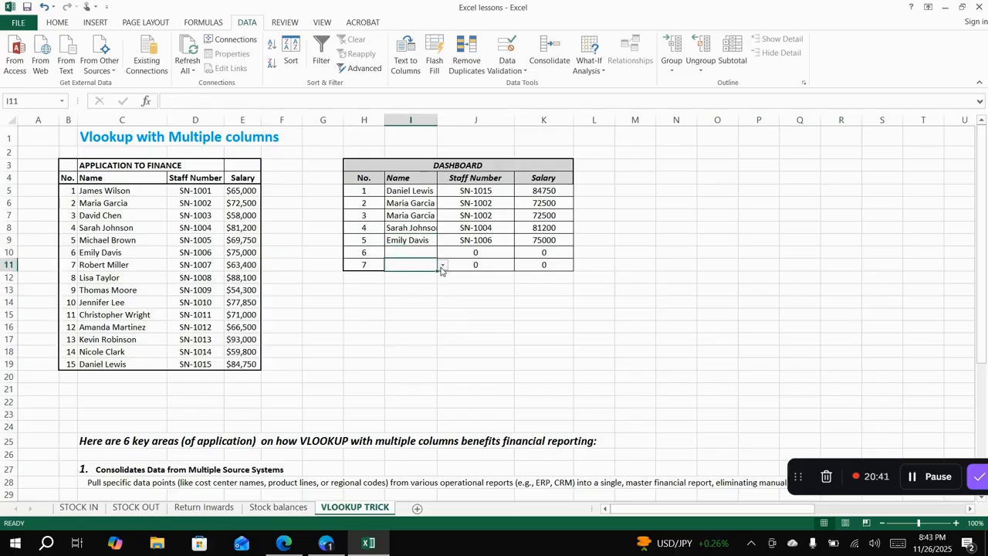
click(442, 266)
drag(442, 291, 442, 319)
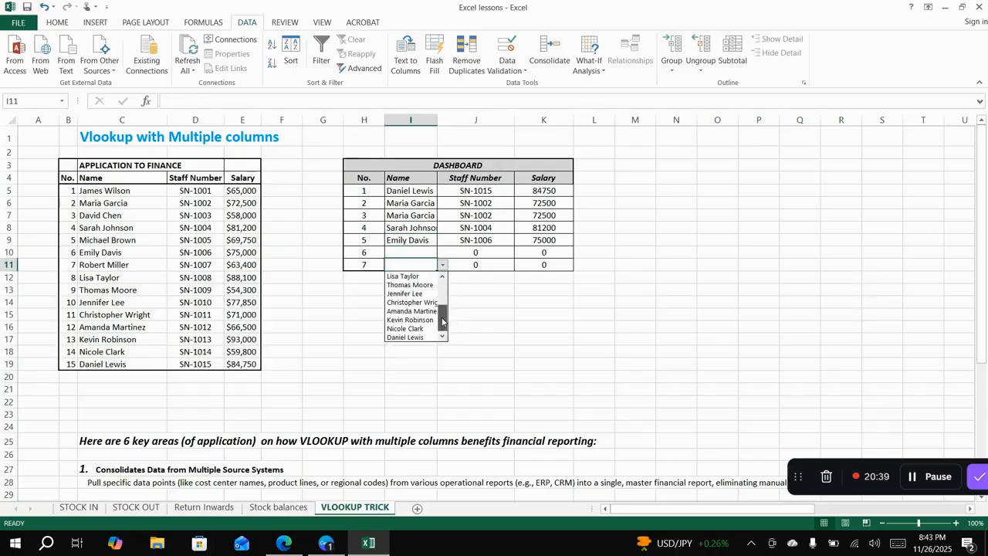
click(407, 329)
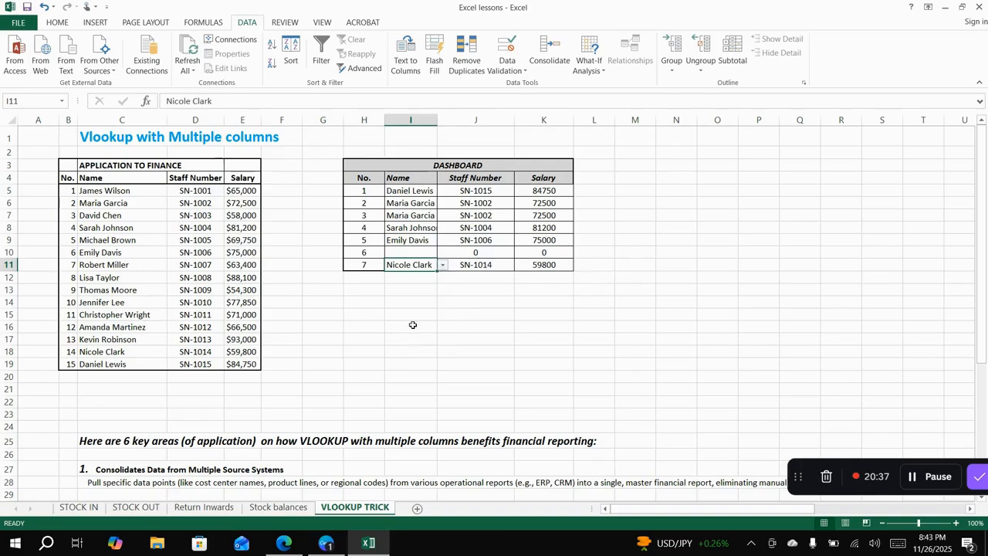
- Choose the fourth listed name for Dashboard row 6 in I10, and autofit the width of column I to the names
click(418, 252)
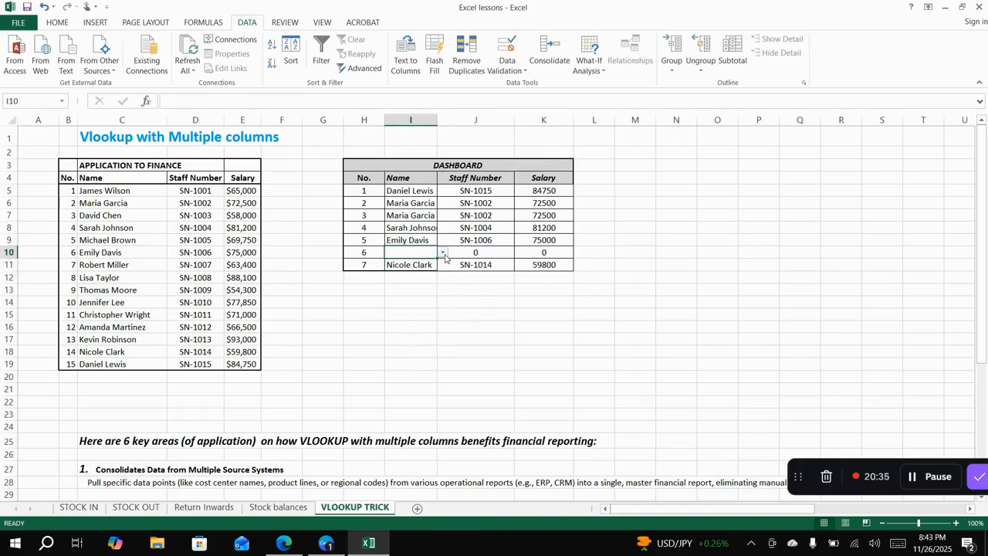
click(443, 254)
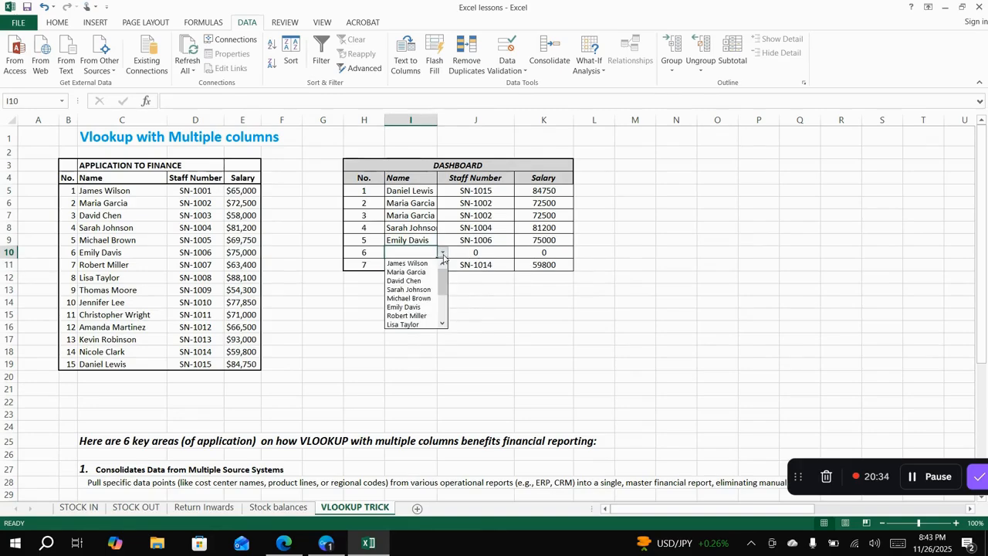
click(415, 290)
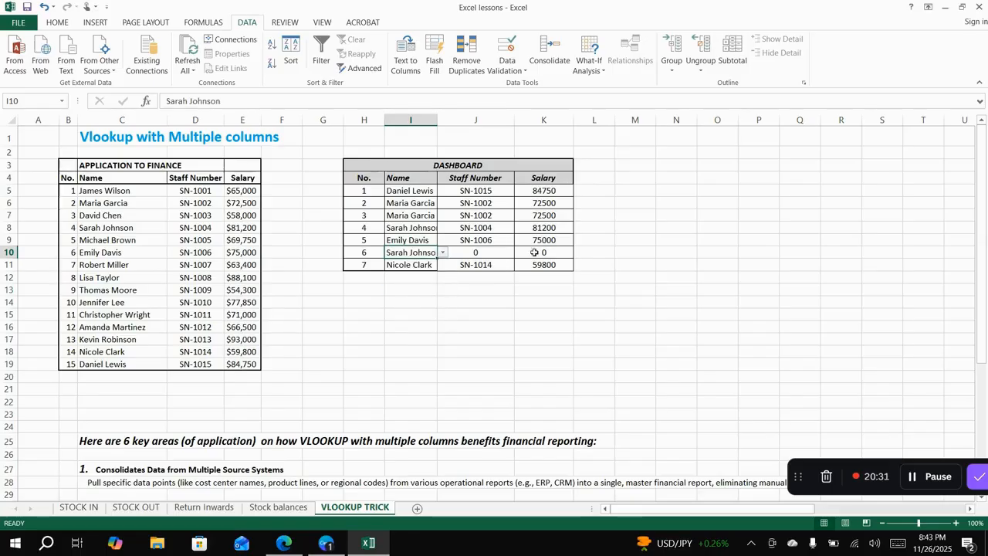
click(458, 290)
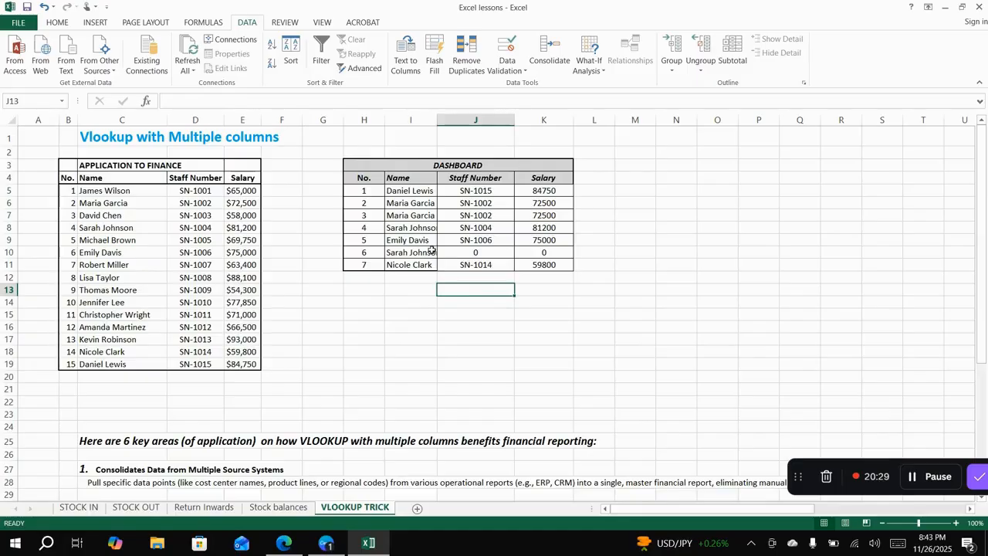
double_click(438, 120)
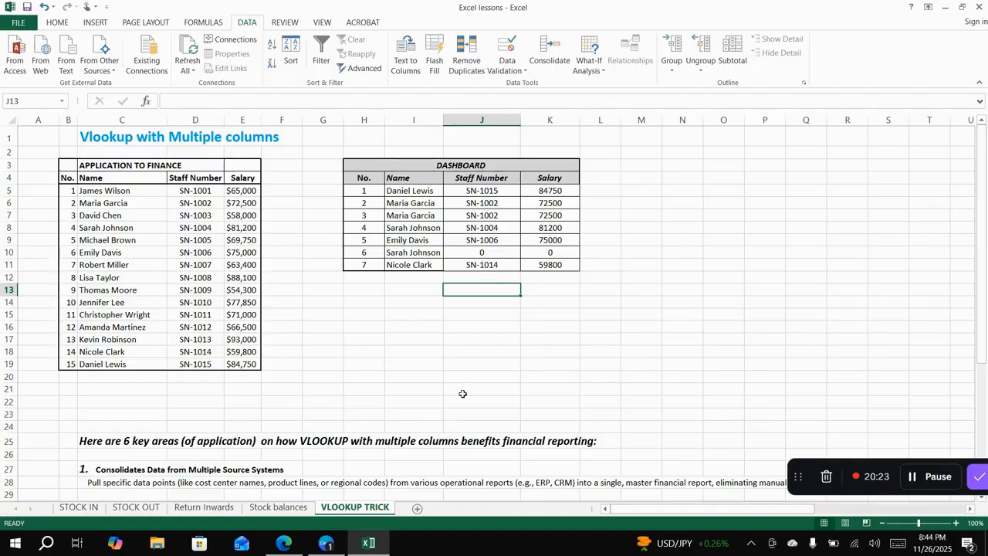
- View the second Application to Finance table and the green Dashboard that include a Proposed increment column
scroll(462, 394, right, 10)
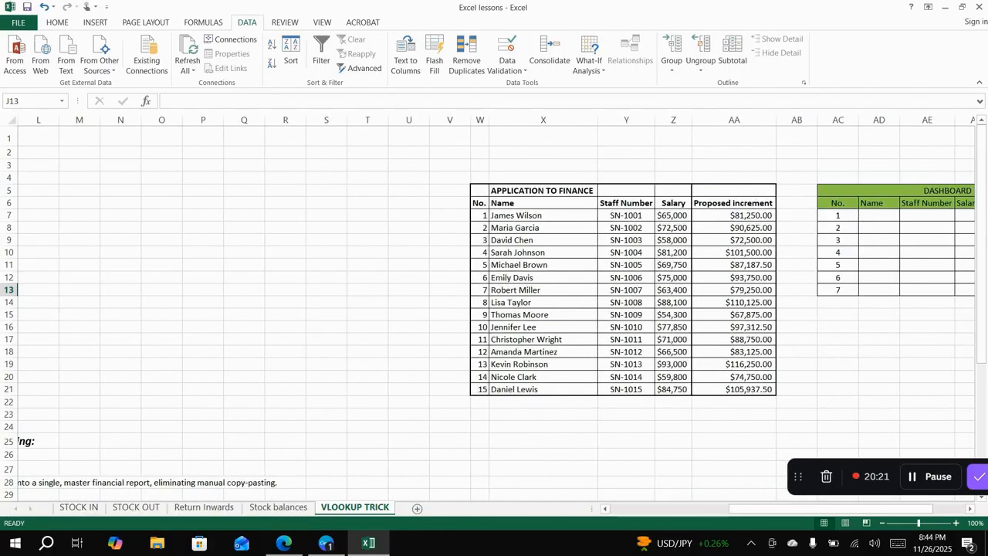
scroll(501, 309, right, 6)
scroll(501, 309, down, 1)
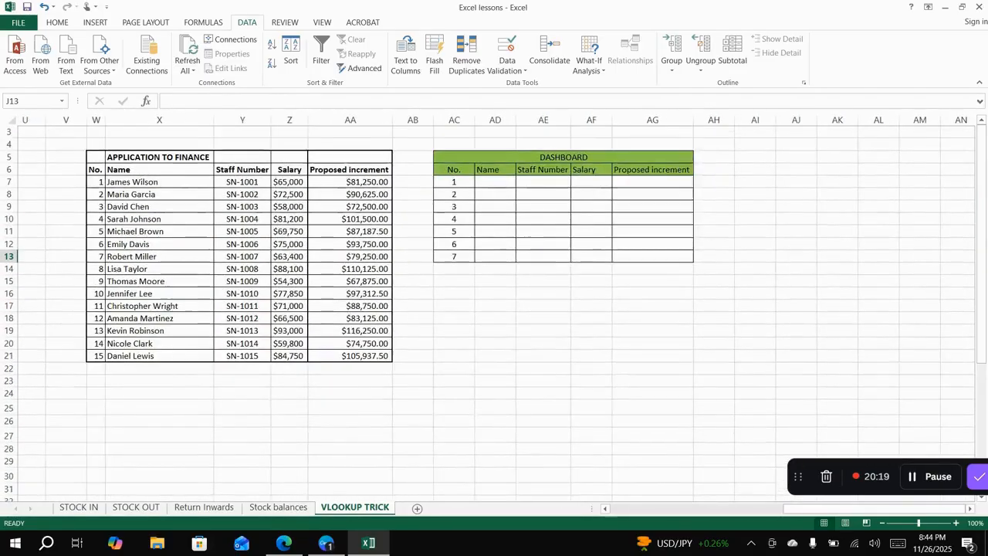
- Examine the green Dashboard and its Name, Staff Number, Salary and Proposed increment headers
scroll(488, 309, up, 1)
scroll(488, 309, left, 1)
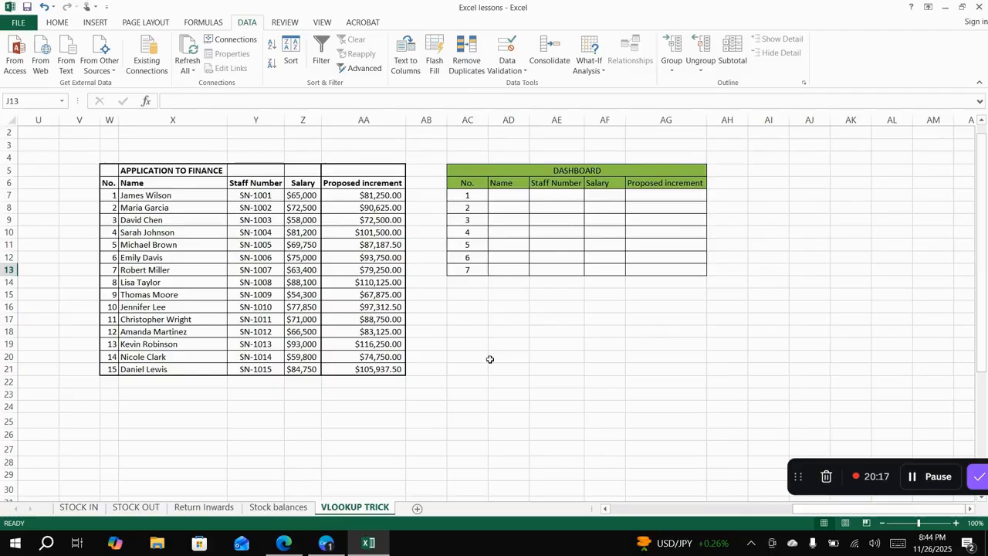
drag(523, 171, 584, 236)
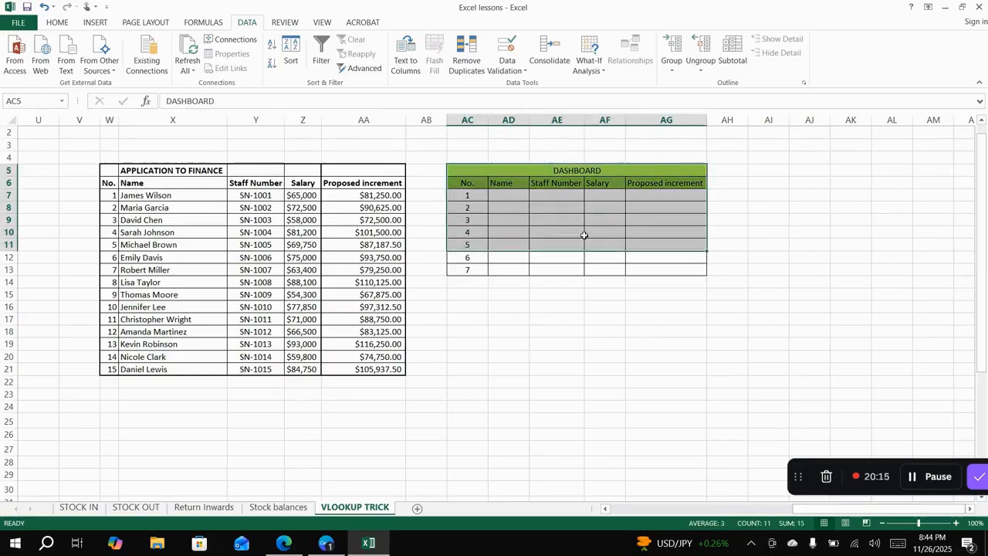
click(509, 183)
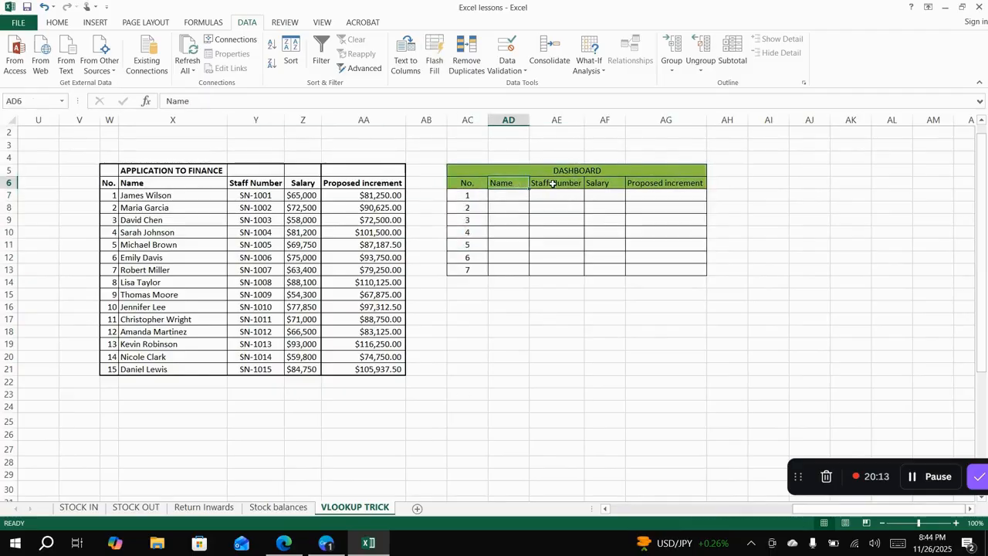
click(555, 183)
click(610, 182)
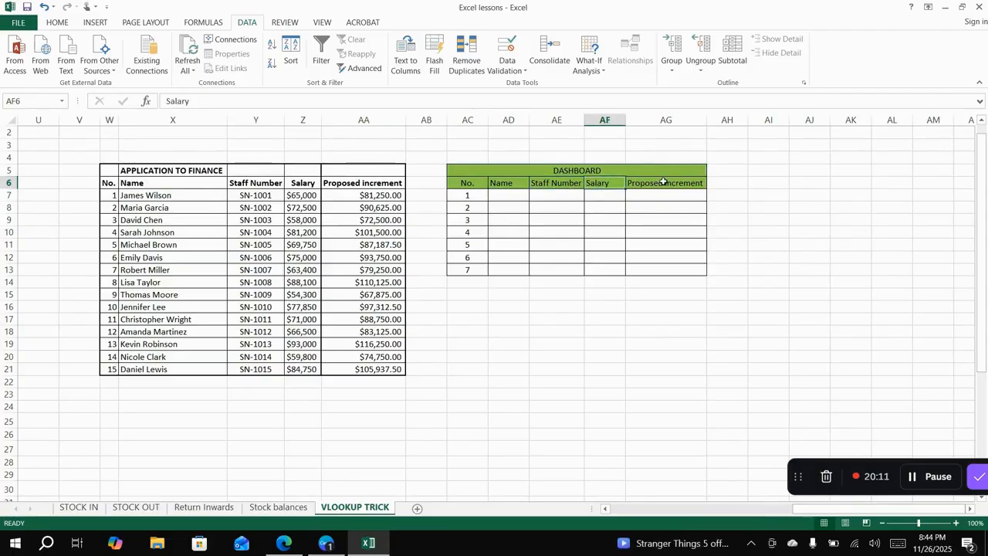
click(664, 182)
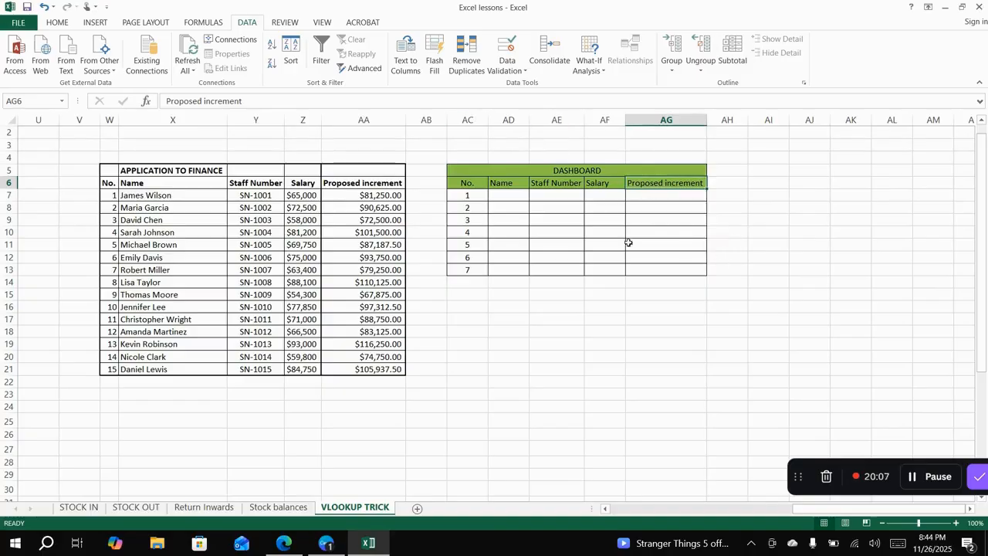
- Review the first grey Dashboard with its Name, Staff Number and Salary columns, and return to the green Dashboard
scroll(653, 306, left, 10)
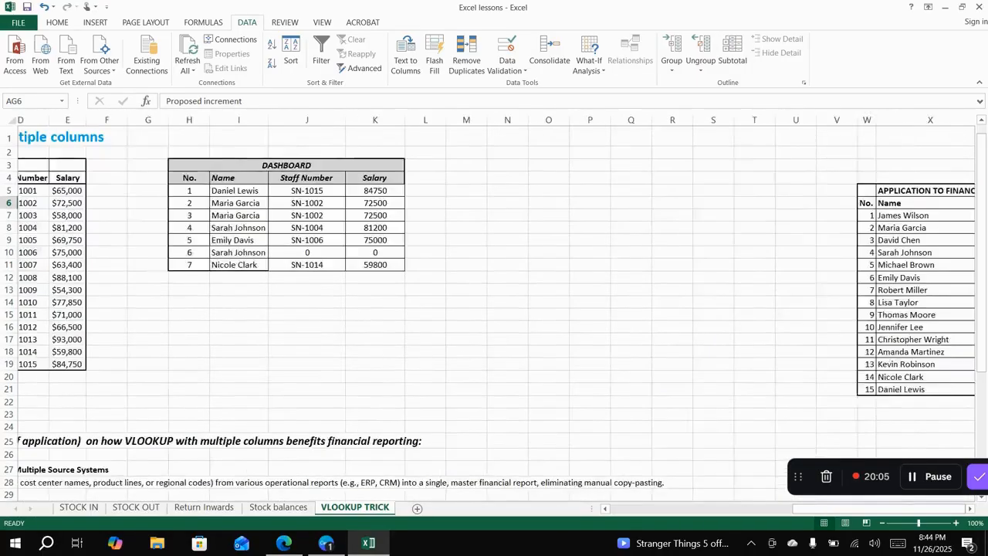
scroll(496, 309, right, 3)
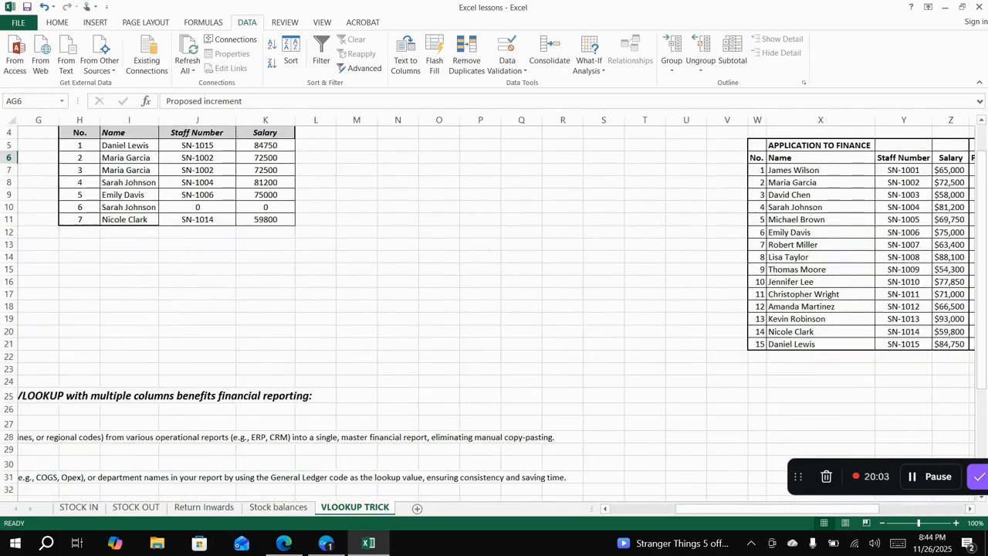
scroll(496, 308, left, 1)
scroll(198, 142, left, 1)
scroll(199, 142, down, 1)
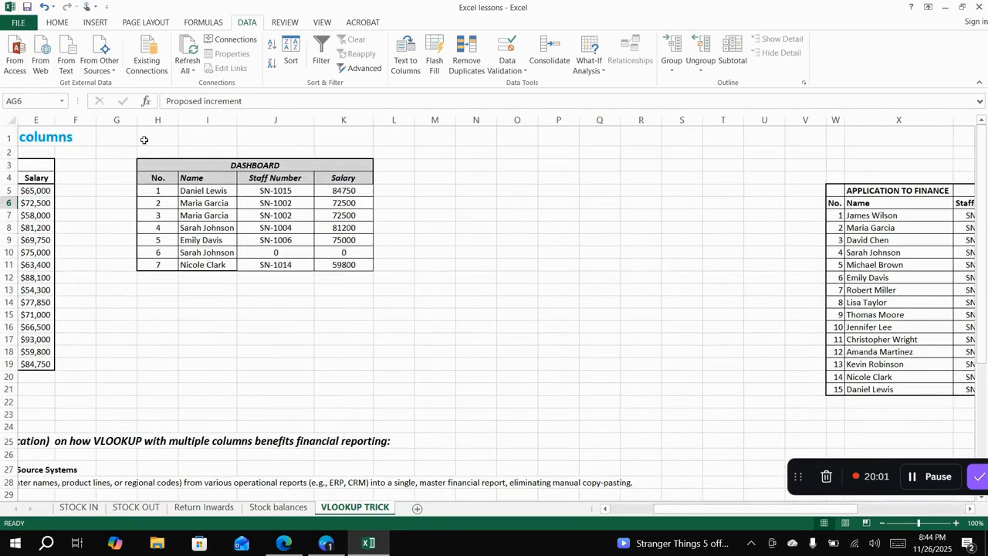
drag(144, 152, 306, 280)
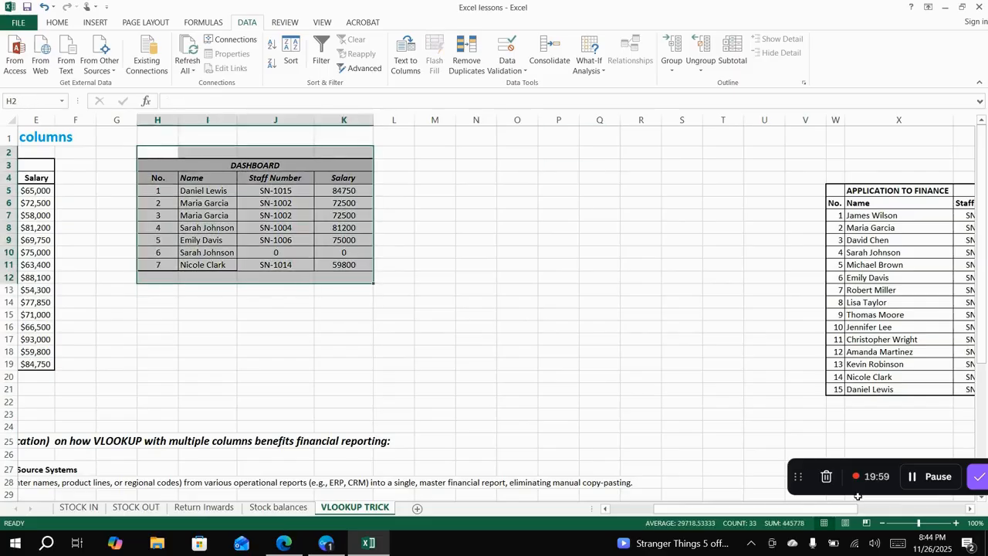
drag(854, 508, 862, 505)
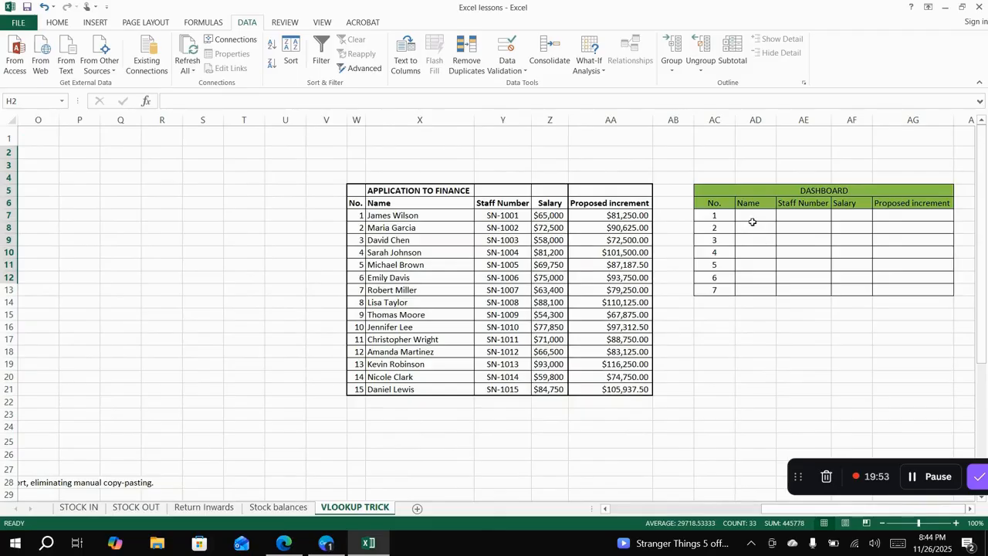
- Add a list dropdown to the green Dashboard's Name cells AD7:AD13, using the names in X7:X21 as the source
drag(749, 214, 754, 287)
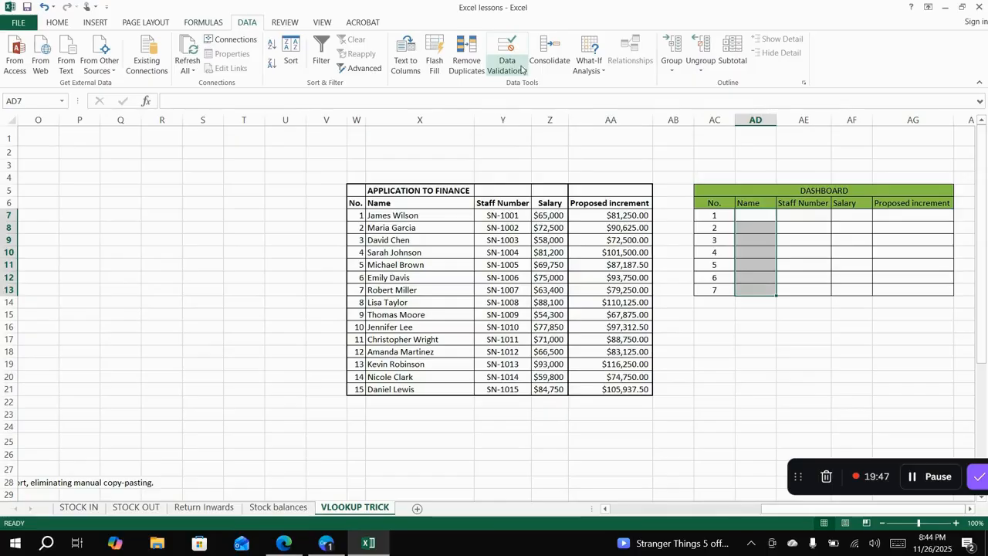
click(521, 70)
click(536, 90)
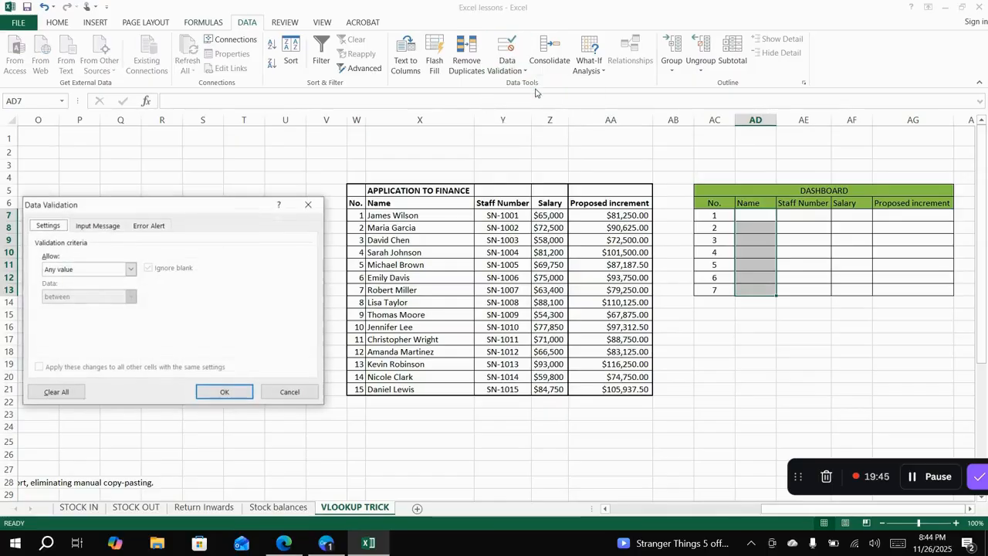
click(131, 269)
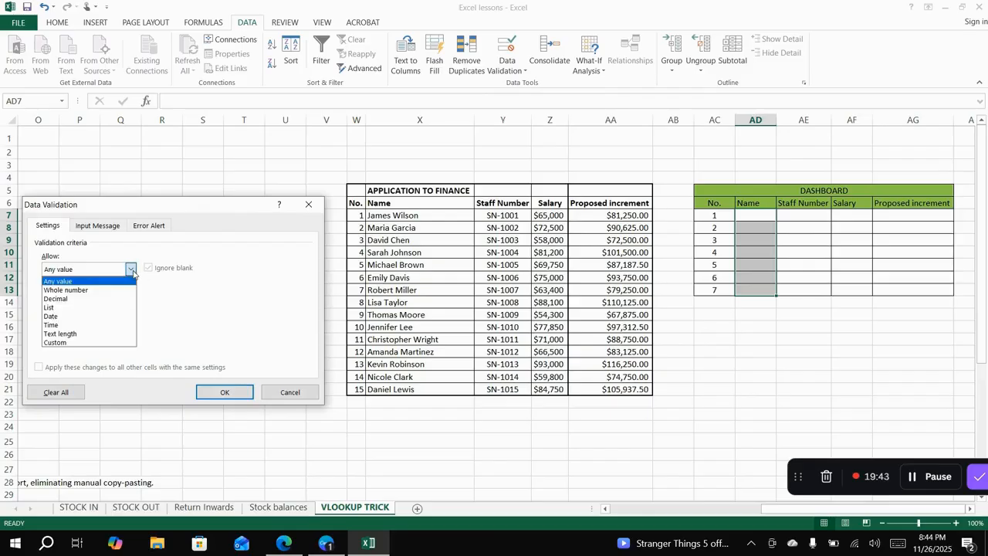
click(78, 308)
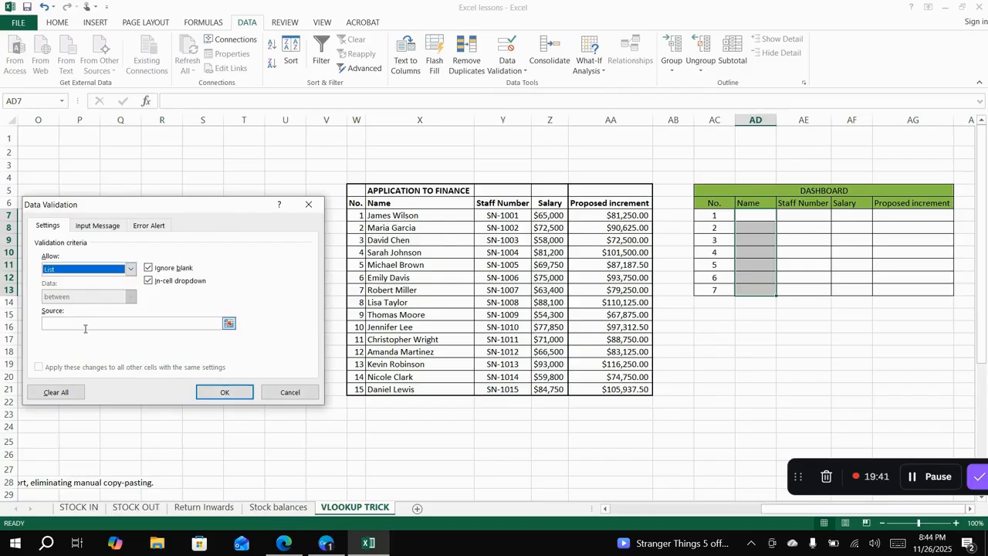
click(83, 323)
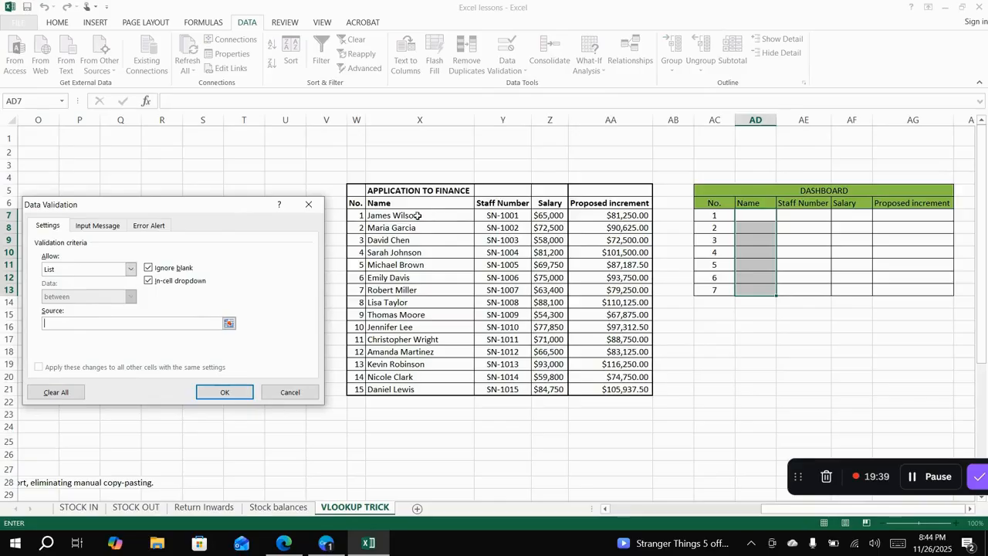
drag(412, 204, 407, 376)
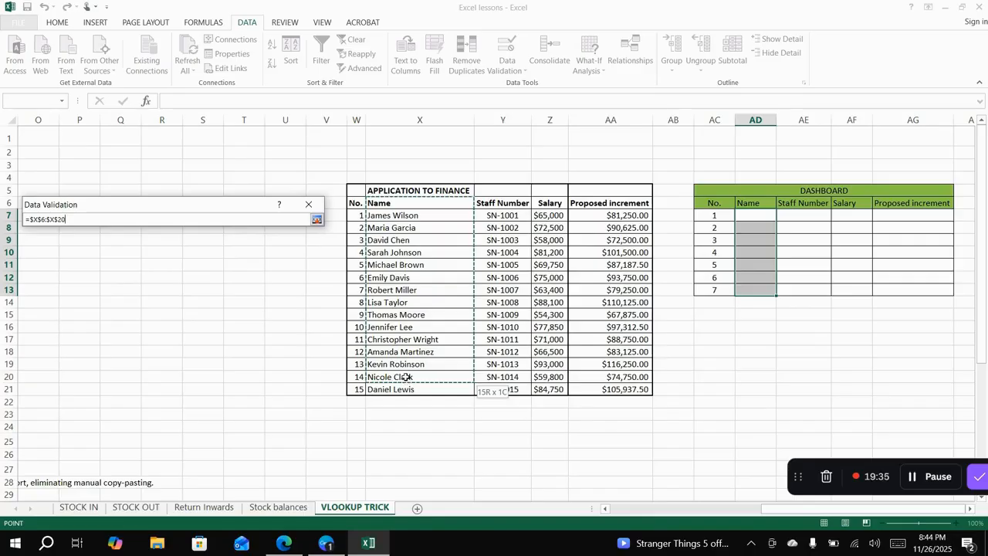
drag(386, 216, 395, 386)
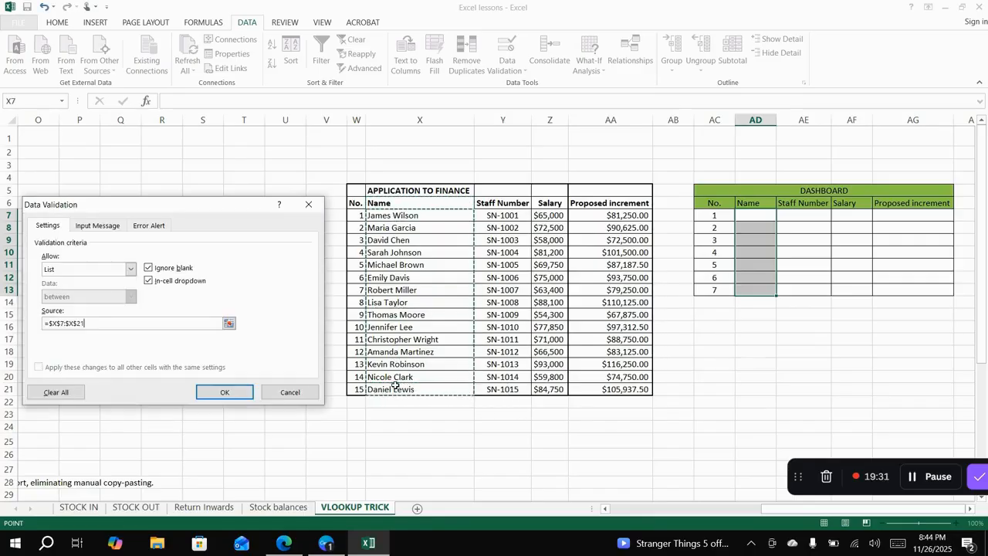
key(Return)
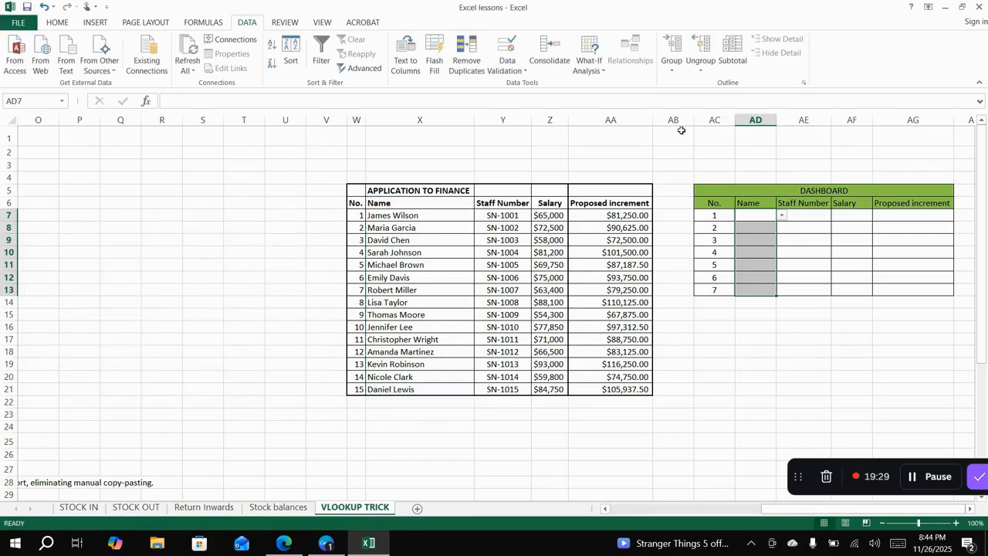
click(762, 248)
click(764, 227)
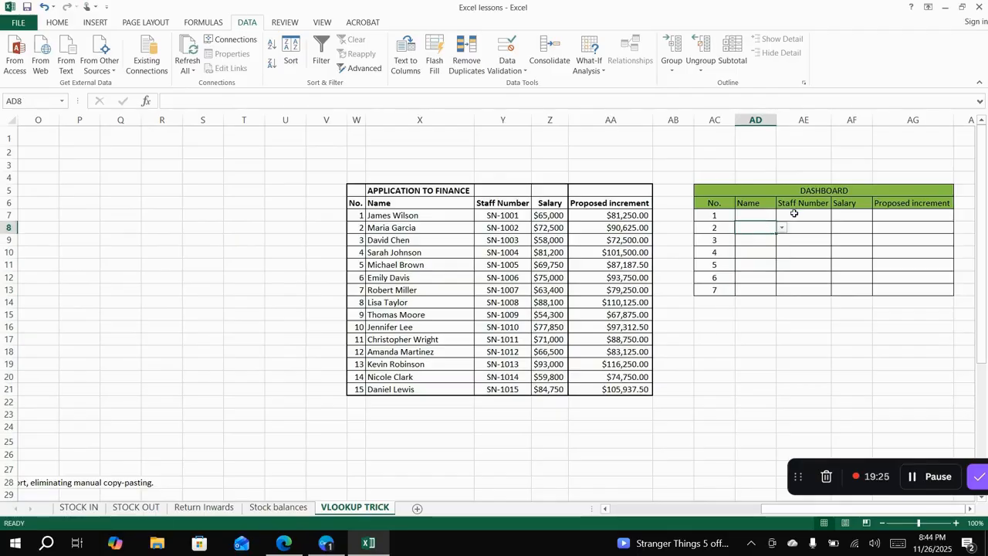
- Begin a VLOOKUP formula in the first Staff Number cell AE7 with lookup value AD7 and table array X6:AA21
click(794, 213)
key(Down)
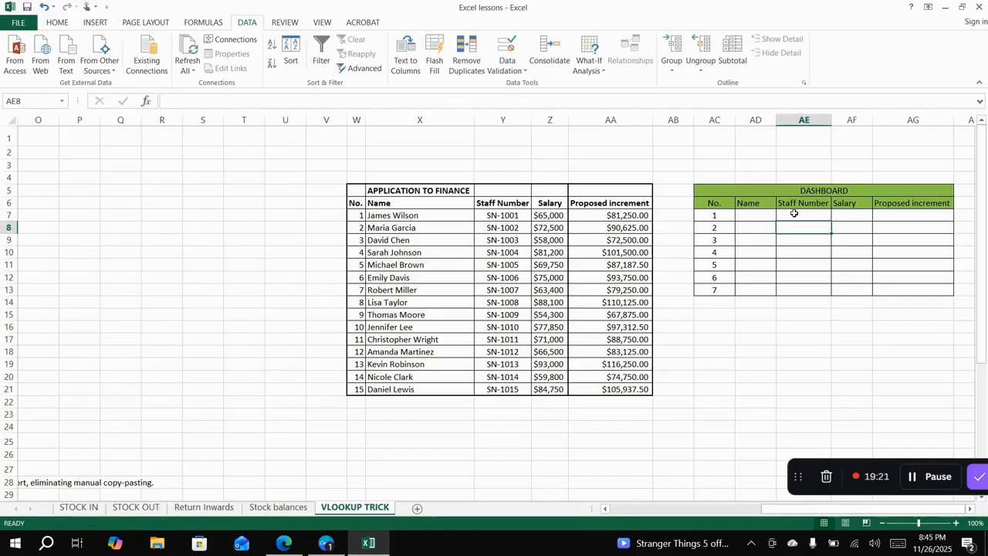
click(795, 213)
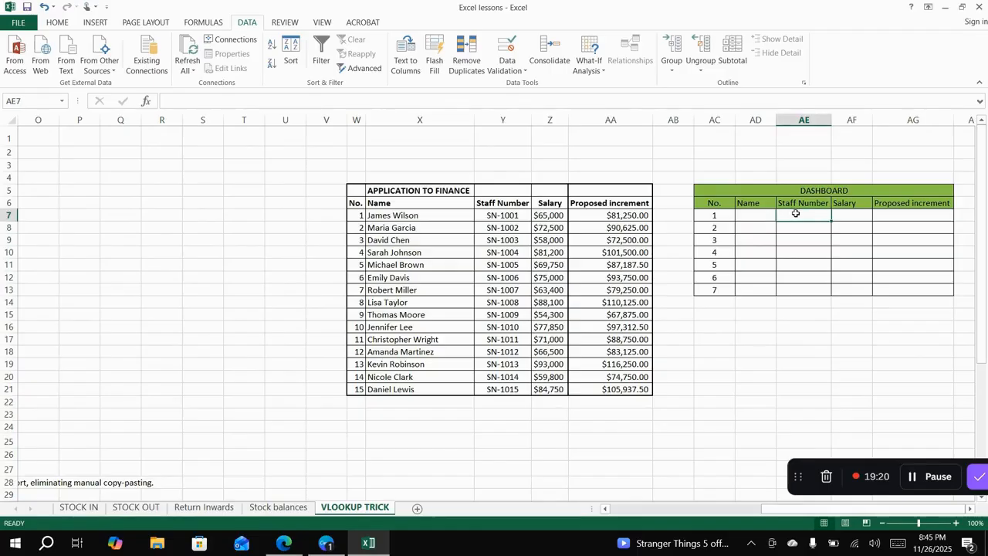
click(957, 524)
click(957, 524)
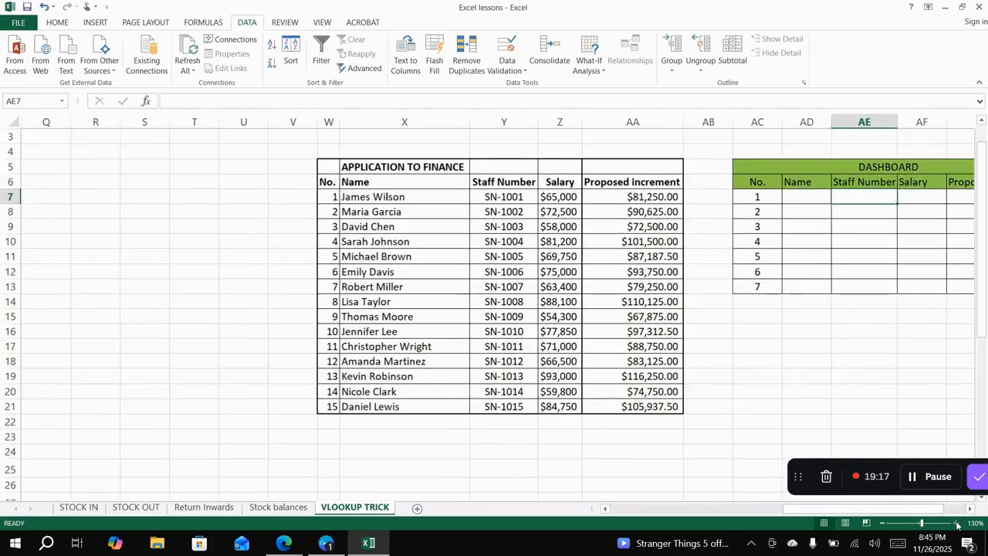
click(957, 524)
scroll(494, 308, left, 3)
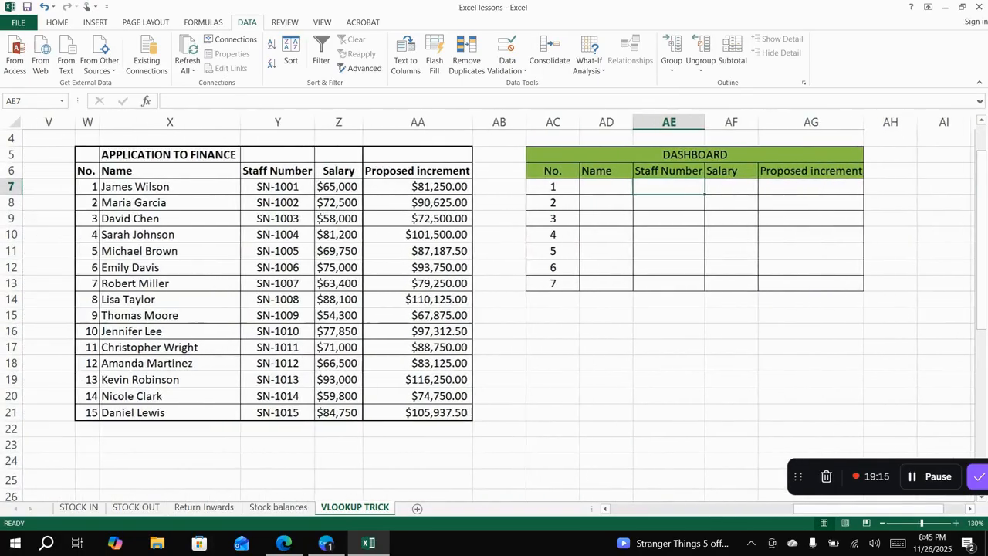
click(957, 524)
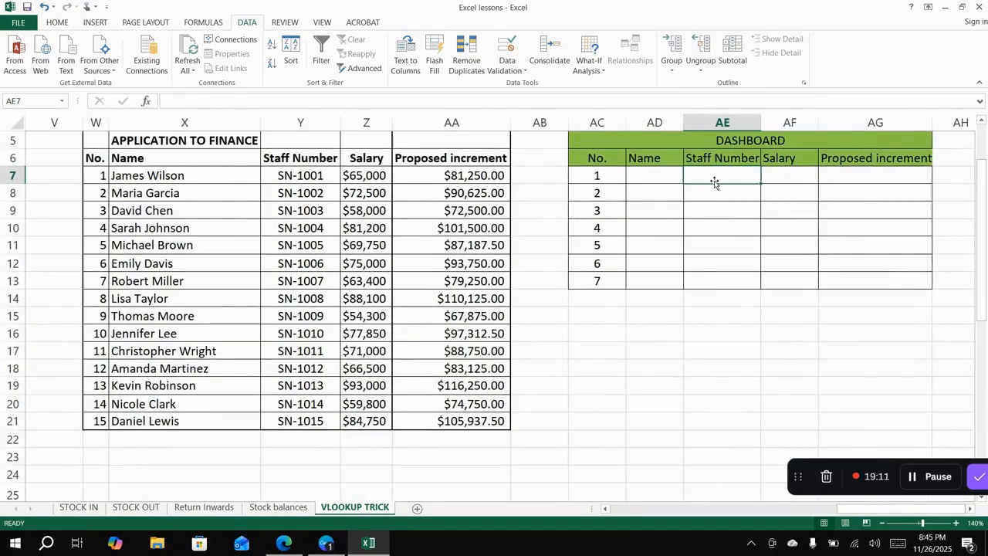
text(+vlo)
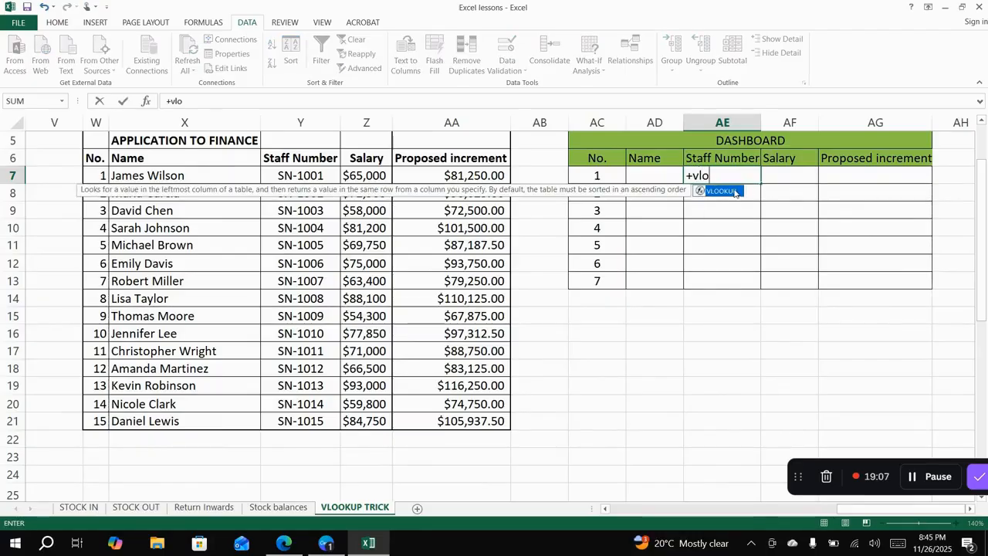
double_click(734, 192)
click(643, 173)
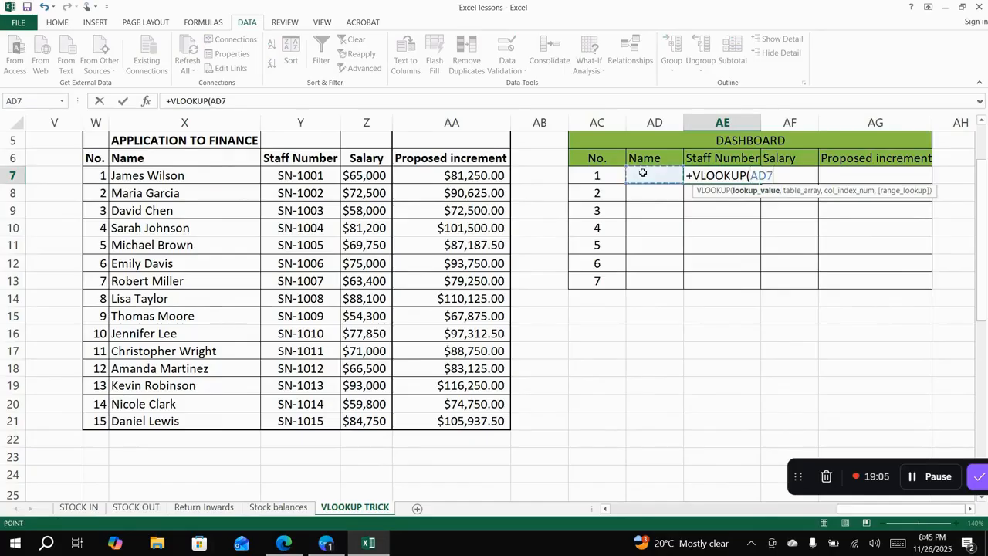
text(,)
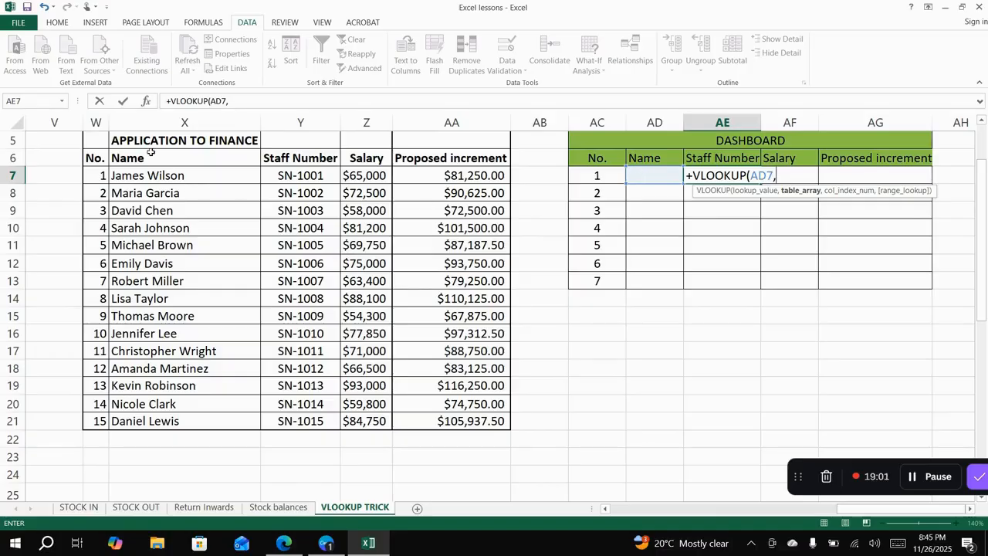
drag(151, 154, 484, 421)
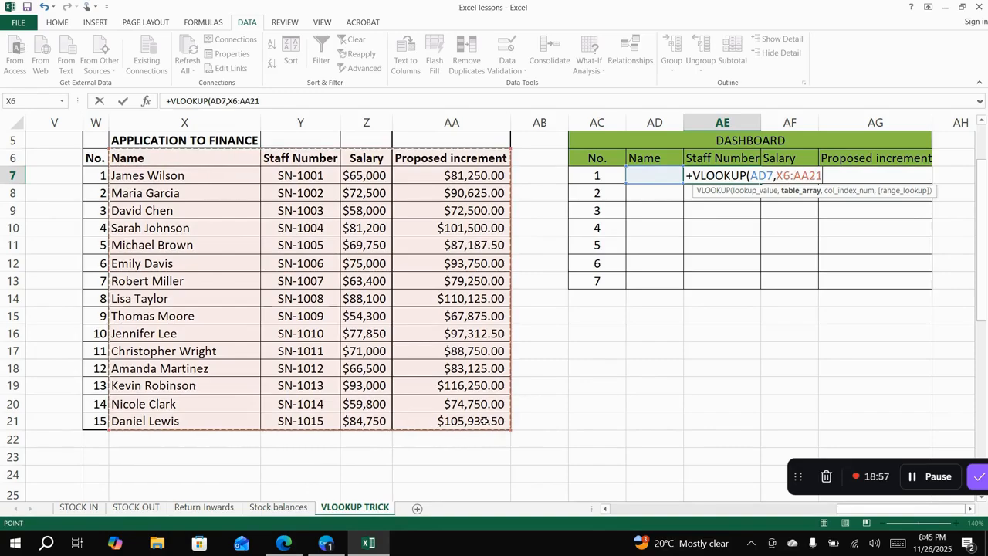
text(,)
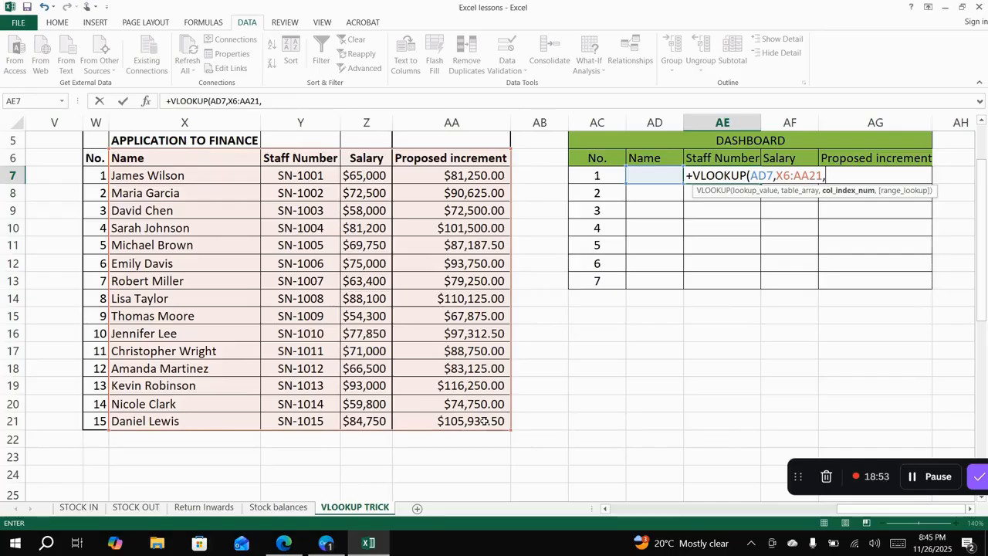
- Give the VLOOKUP the column index array {2,3,4} and an exact match of 0, and close its bracket
text({)
click(830, 176)
text(2,)
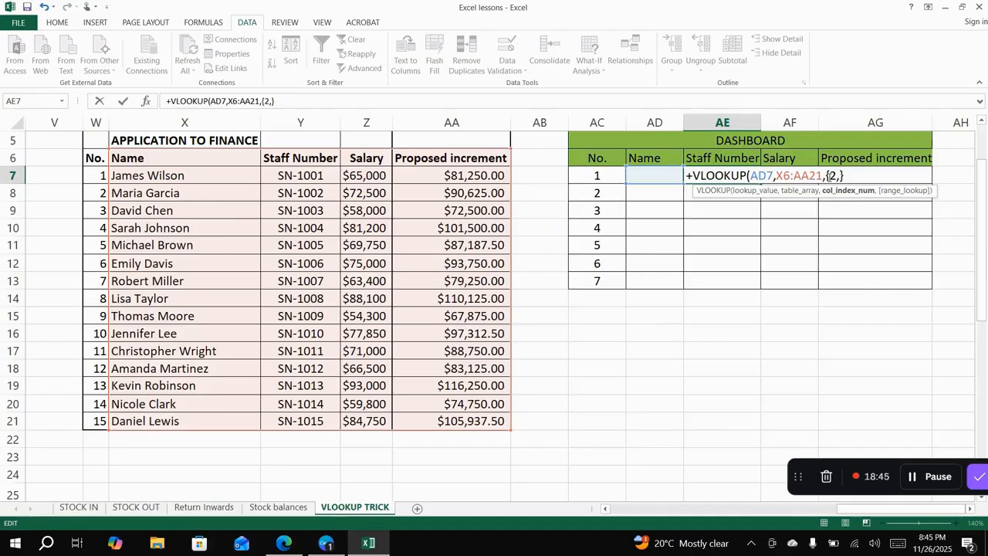
text(3,4})
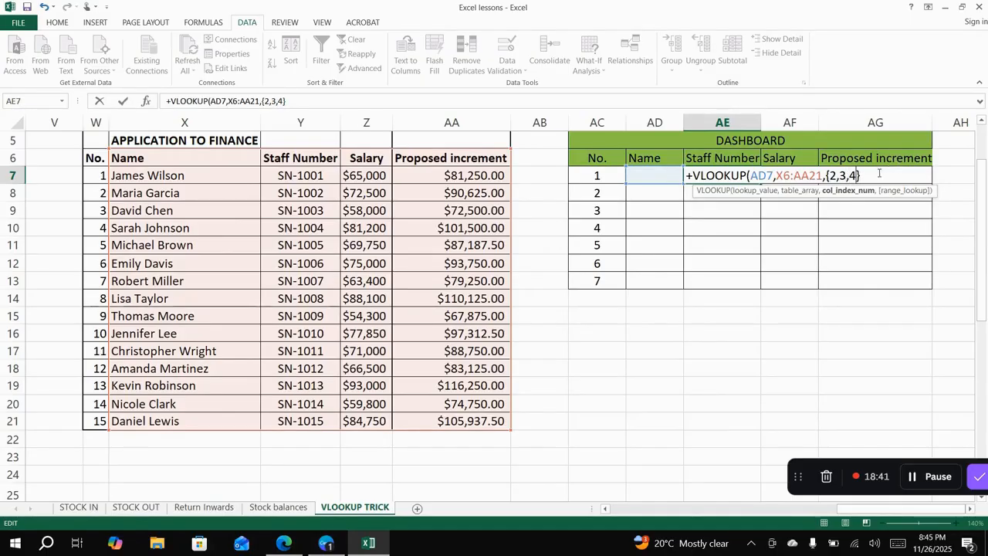
text(,)
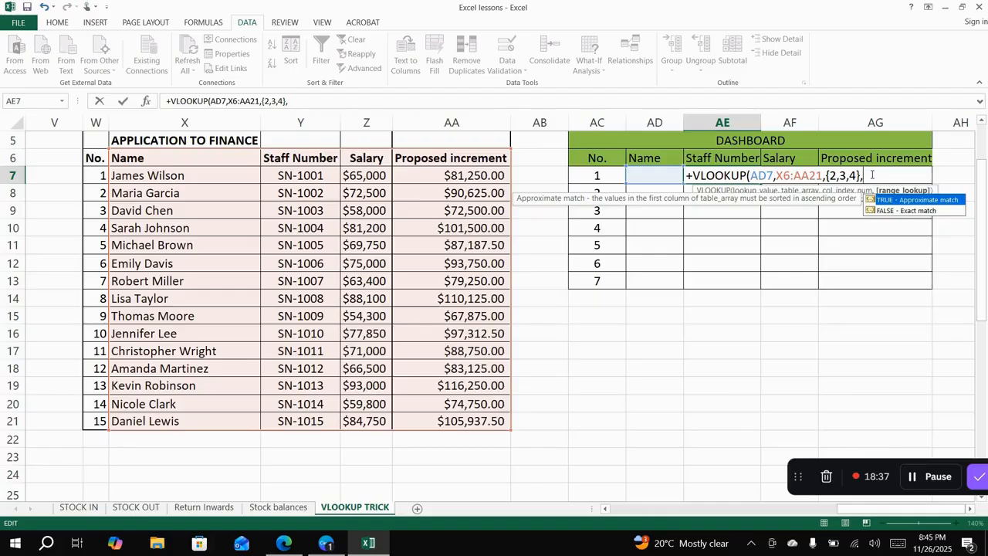
text(0))
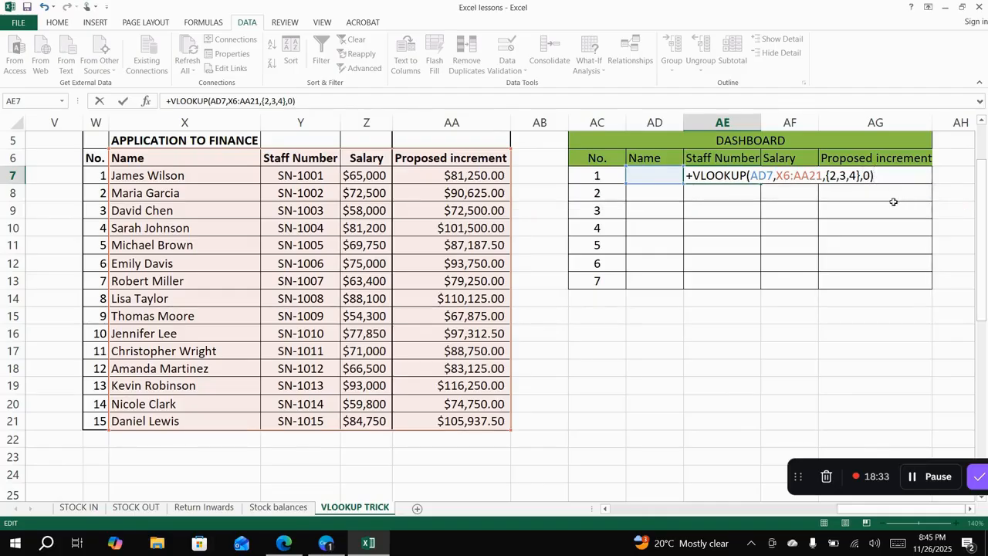
- Wrap the VLOOKUP in cell AE7 in IFERROR with 0 as the value if error, and enter the formula
click(169, 102)
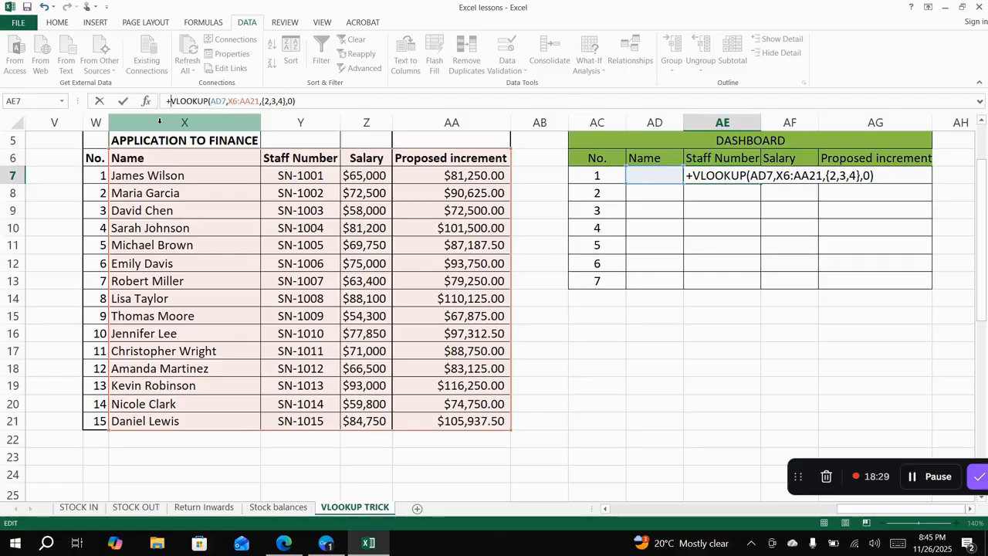
text(if)
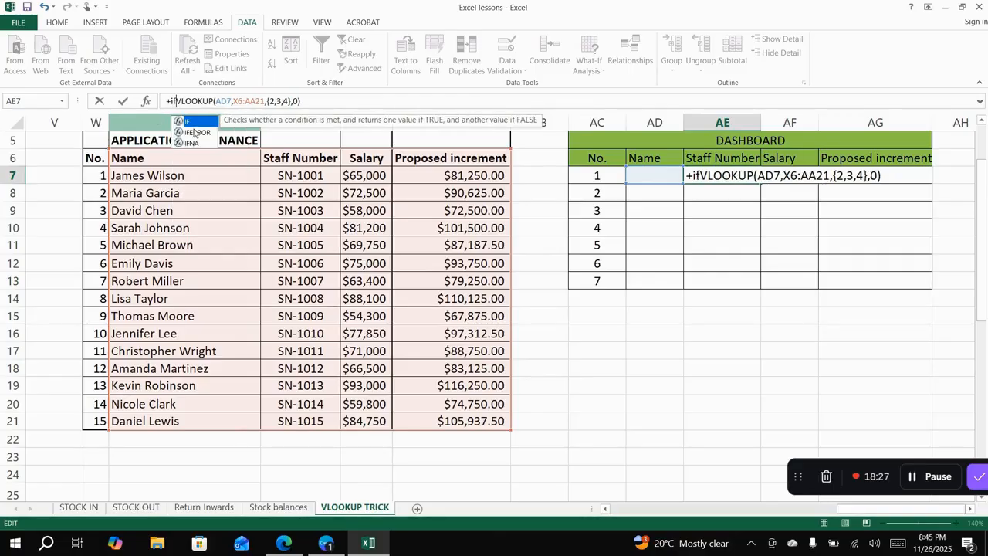
double_click(195, 133)
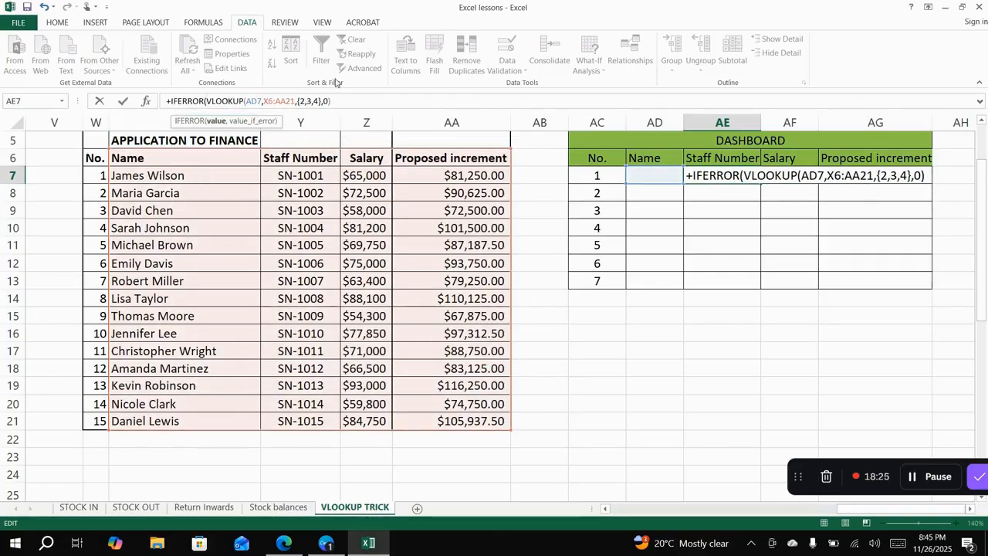
click(335, 96)
text(,0)
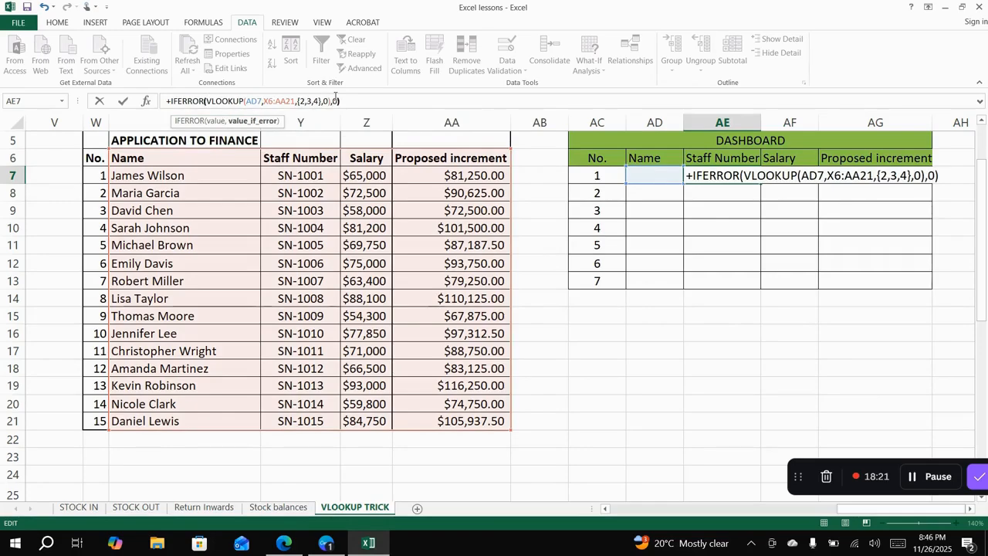
text())
key(Return)
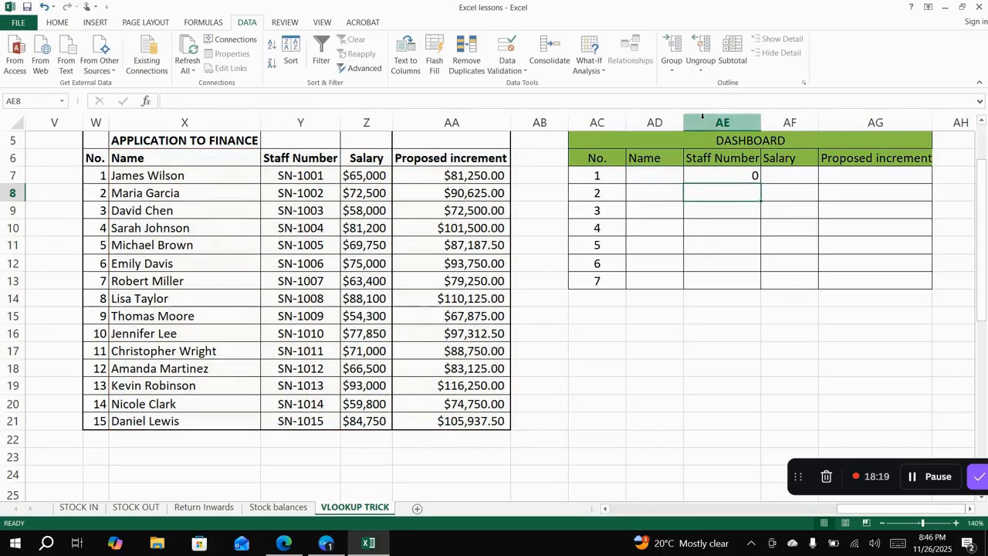
- Centre the contents of columns AE to AG
drag(710, 121, 890, 212)
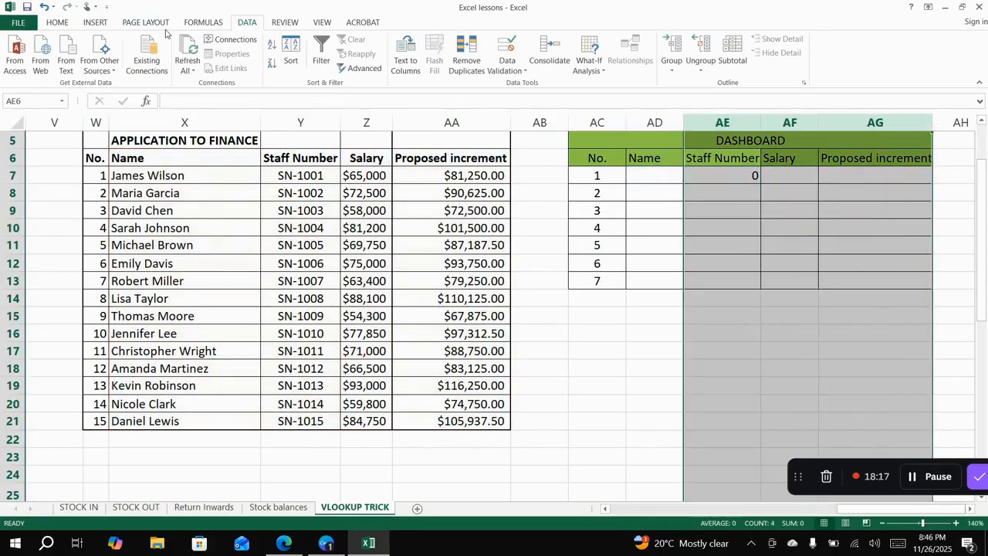
click(58, 21)
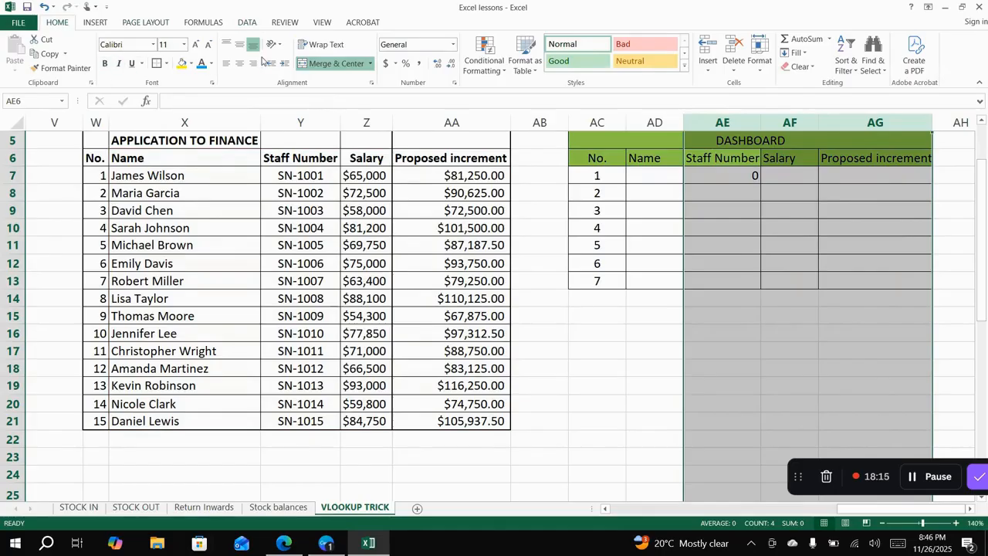
click(239, 63)
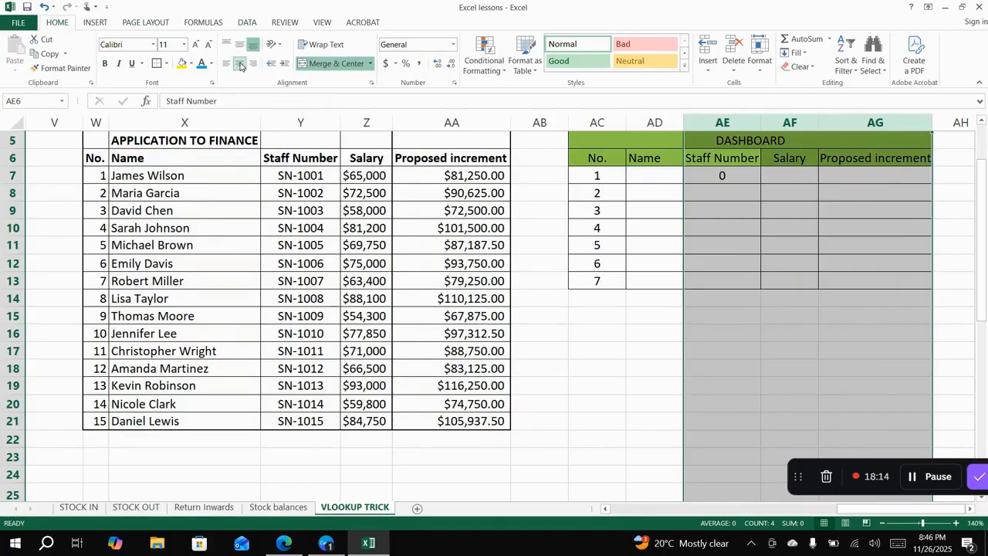
- Extend the AE7 formula across the Salary and Proposed increment columns and down to row 13, covering AE7:AG13
click(749, 179)
drag(760, 184, 927, 229)
drag(930, 268, 930, 285)
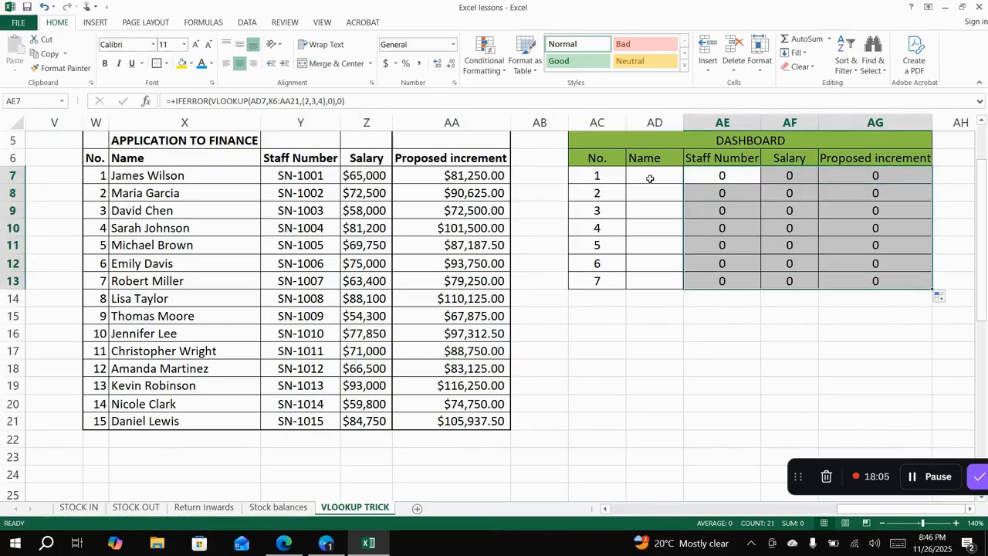
- Choose the first, third and seventh staff names from the dropdowns in Name cells AD7, AD8 and AD9 respectively
click(650, 178)
click(689, 177)
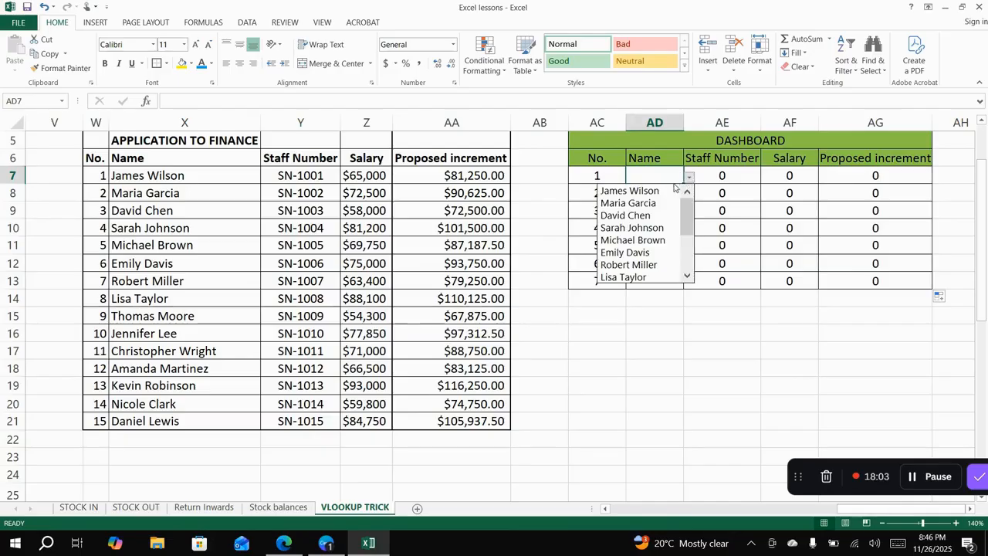
click(656, 191)
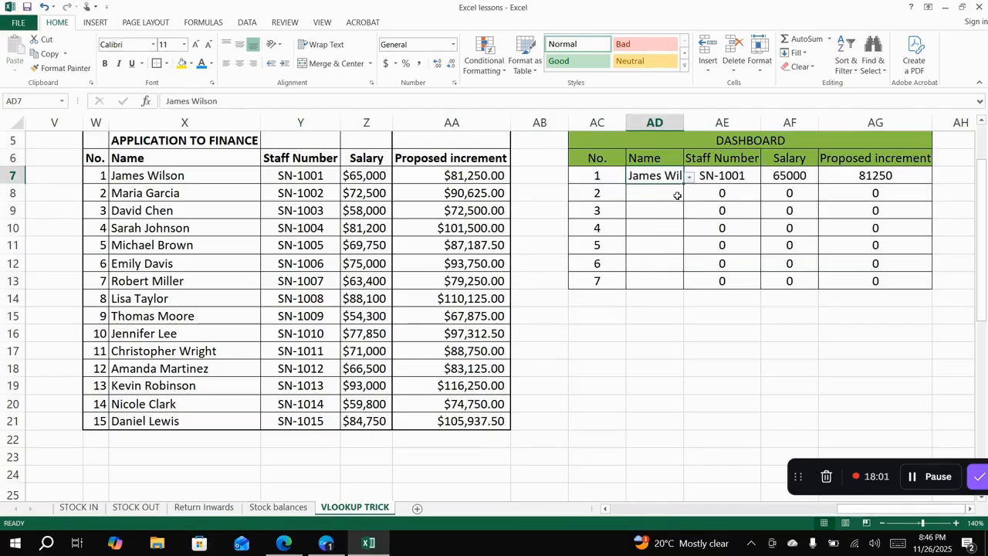
click(672, 194)
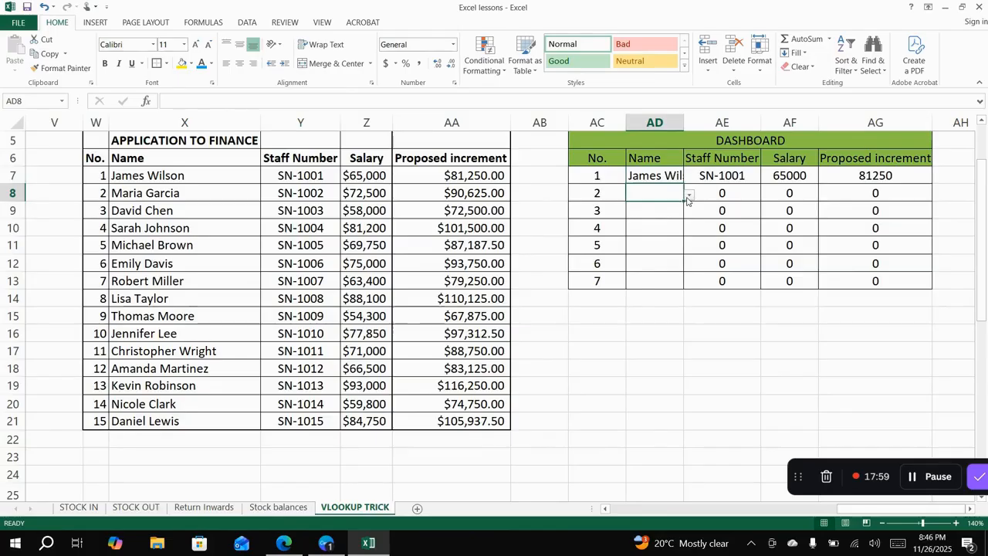
click(688, 198)
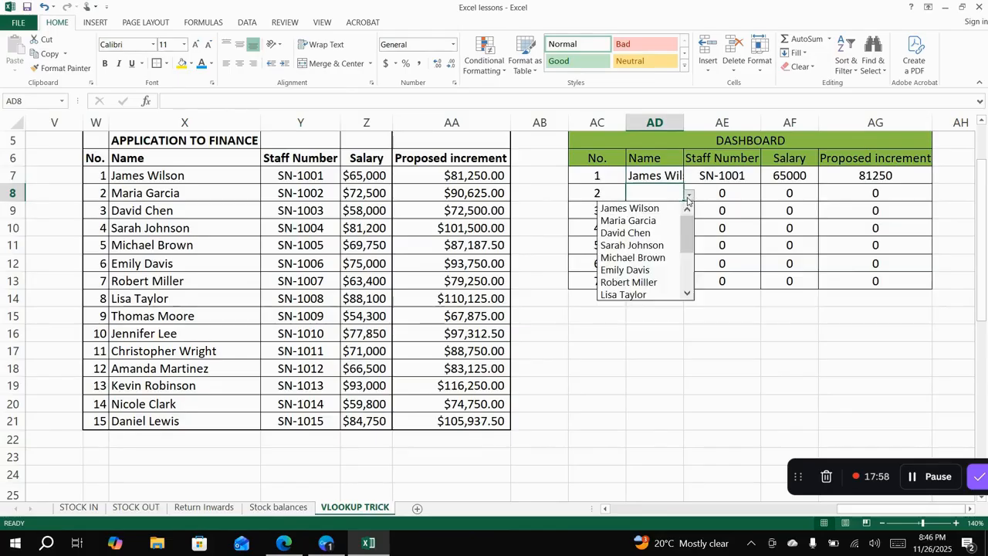
click(626, 234)
click(668, 214)
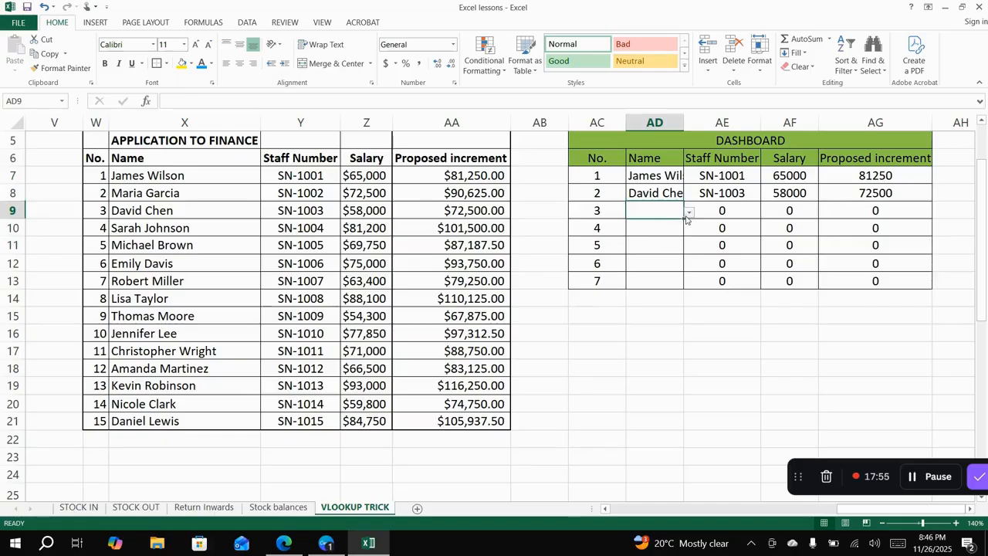
click(688, 213)
click(645, 300)
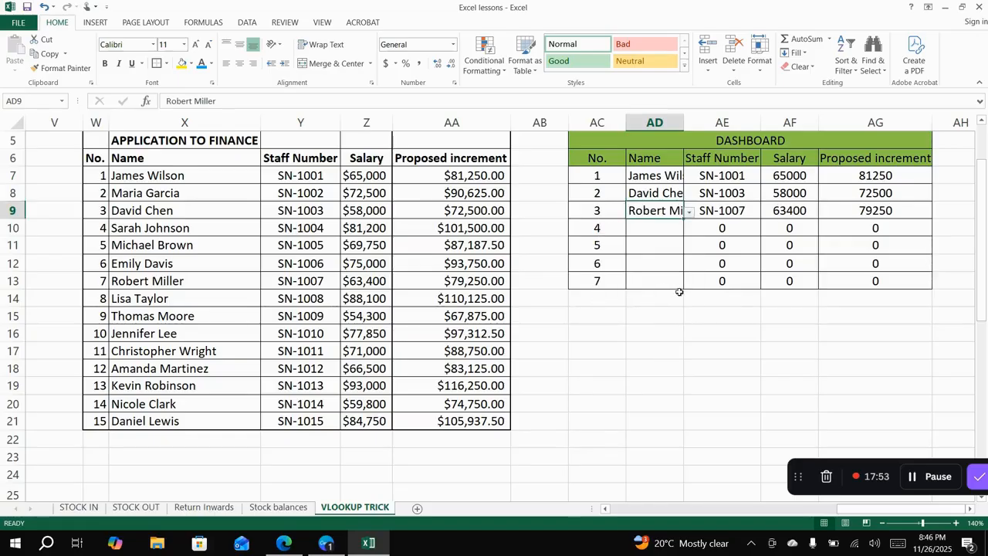
- Choose the thirteenth staff name in the green Dashboard's cell AD10 and the fifth in AD11 from their dropdowns
click(665, 235)
click(688, 230)
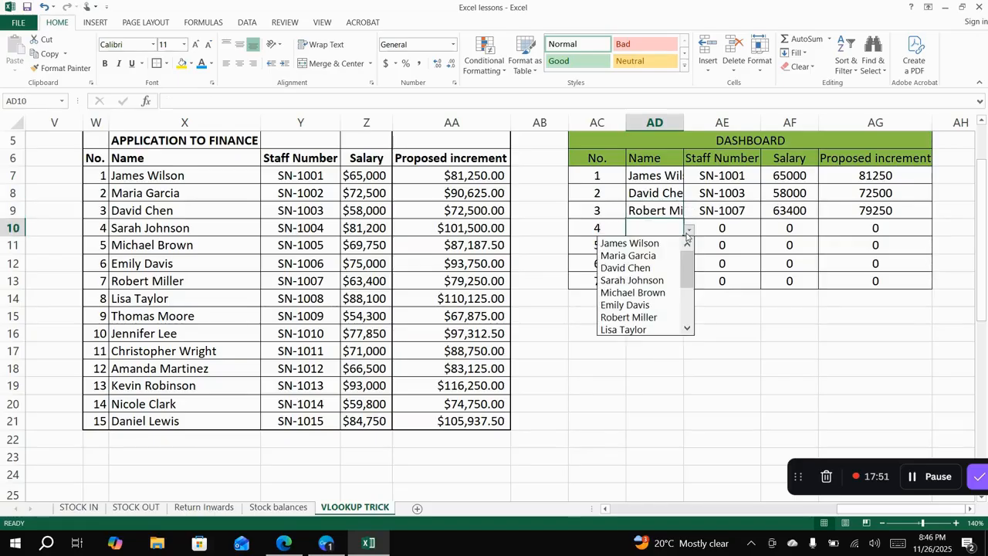
scroll(683, 281, down, 3)
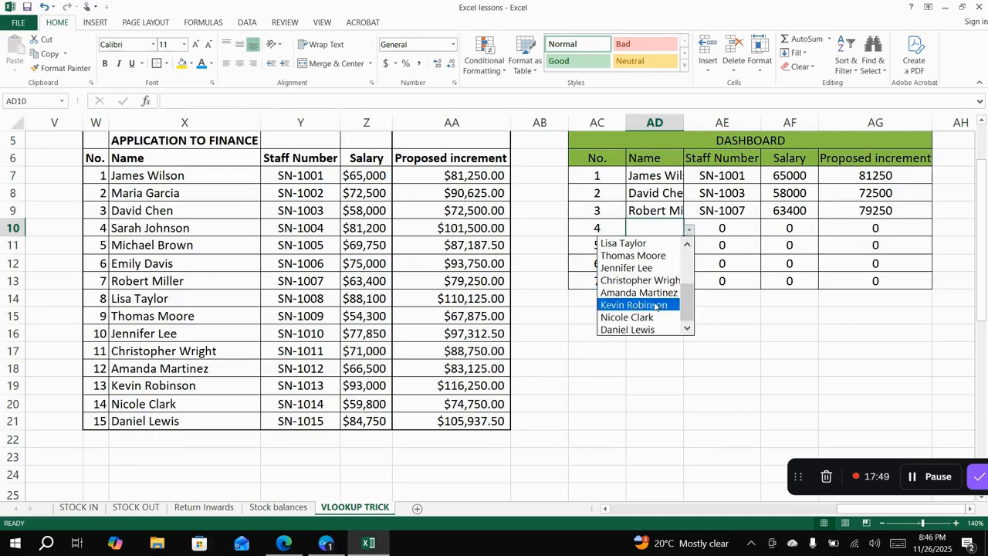
click(664, 304)
click(668, 247)
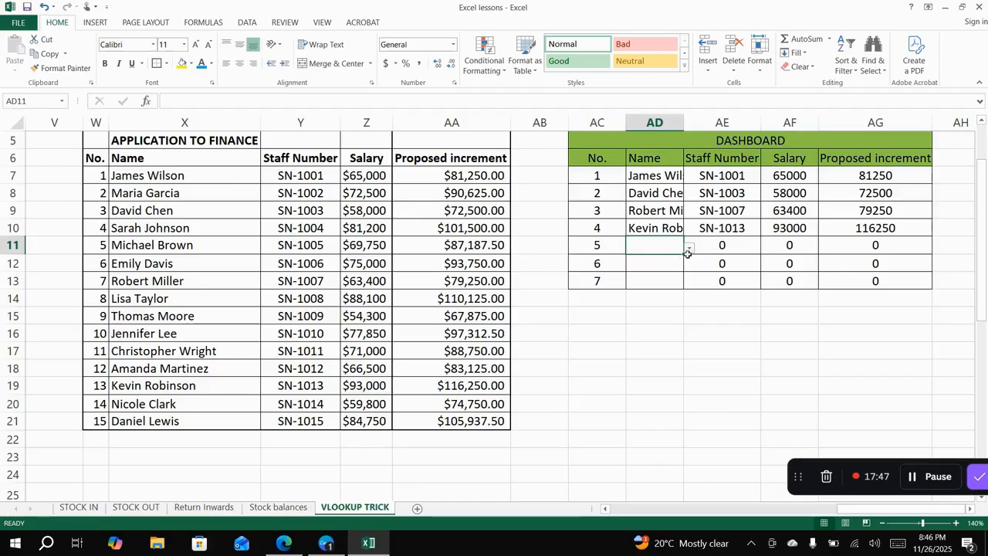
click(689, 248)
click(648, 311)
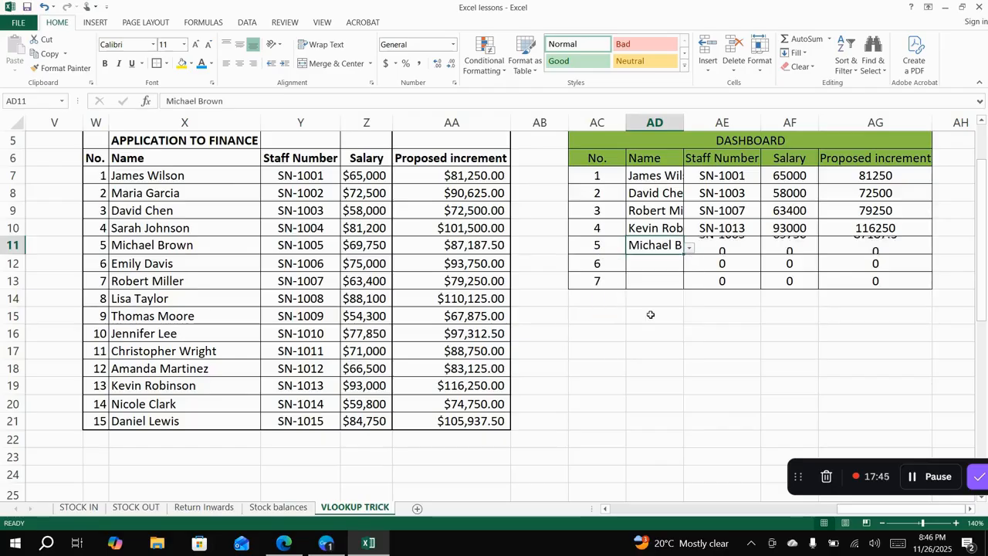
- Choose the fifth staff name in the green Dashboard's cell AD12 and the tenth in AD13 from their dropdowns
click(668, 263)
click(689, 264)
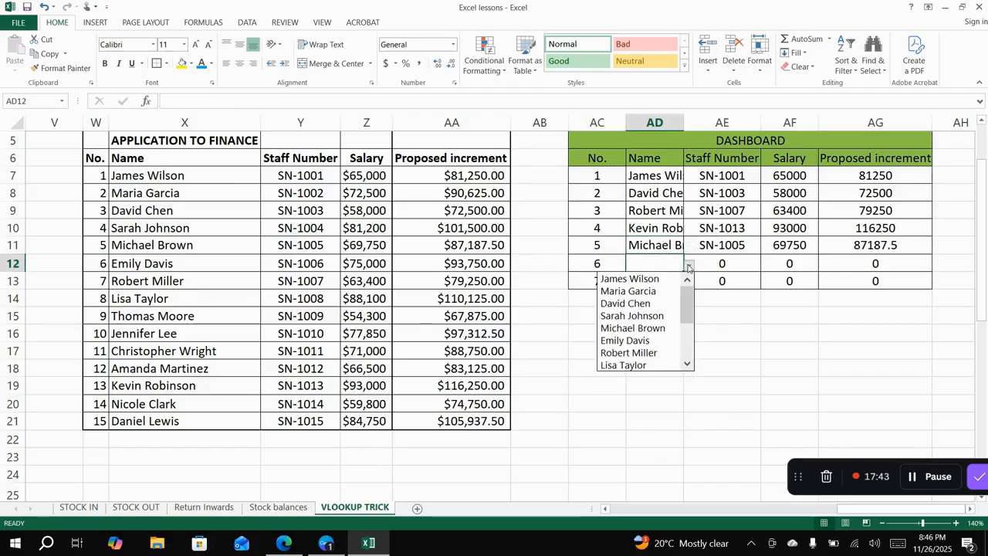
click(639, 326)
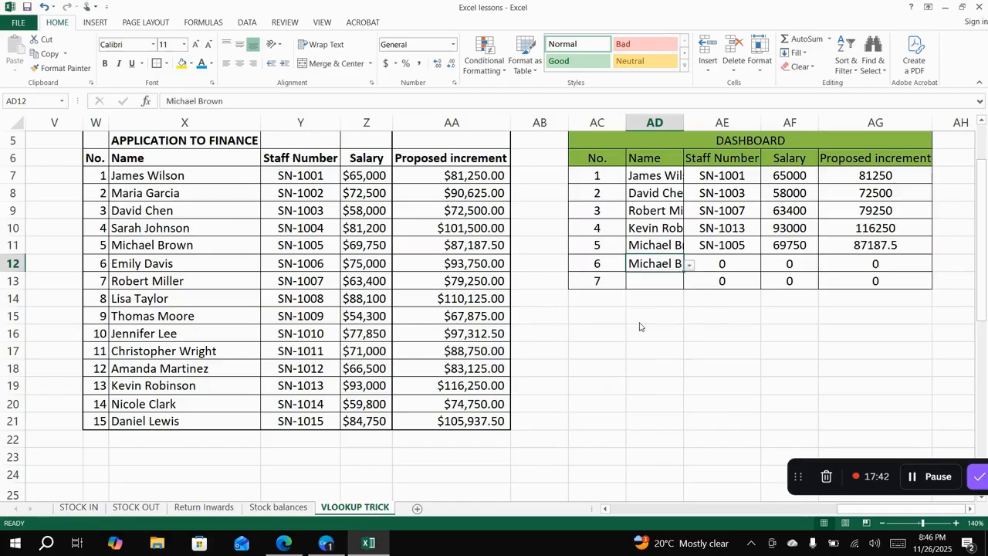
click(677, 284)
click(689, 283)
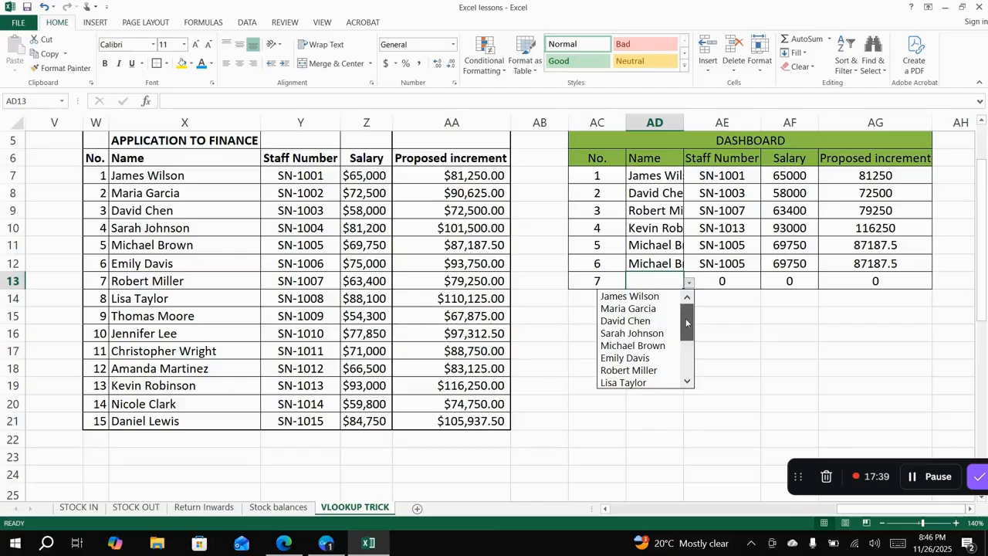
drag(686, 322, 687, 353)
click(632, 334)
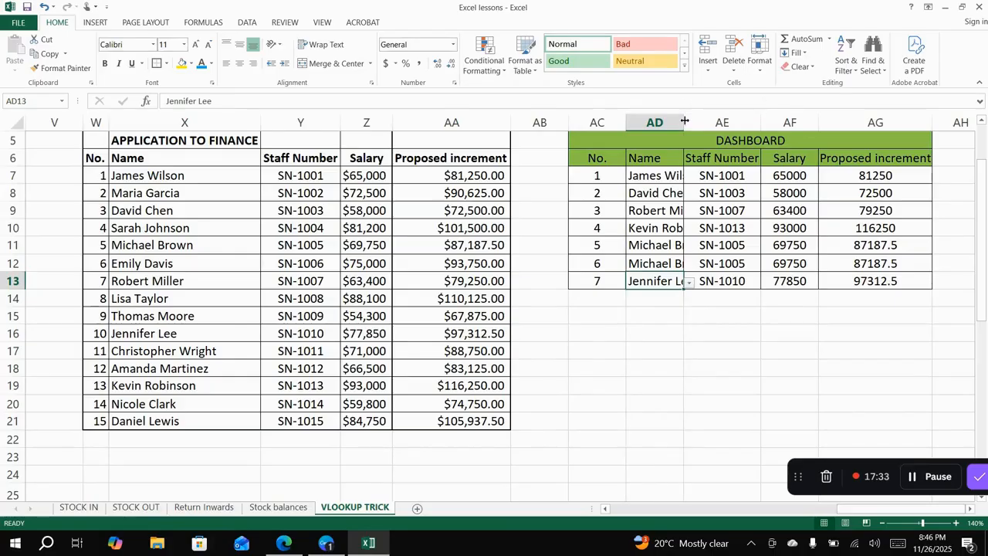
- Widen the green Dashboard's Name column AD to fit the full names
drag(684, 121, 698, 140)
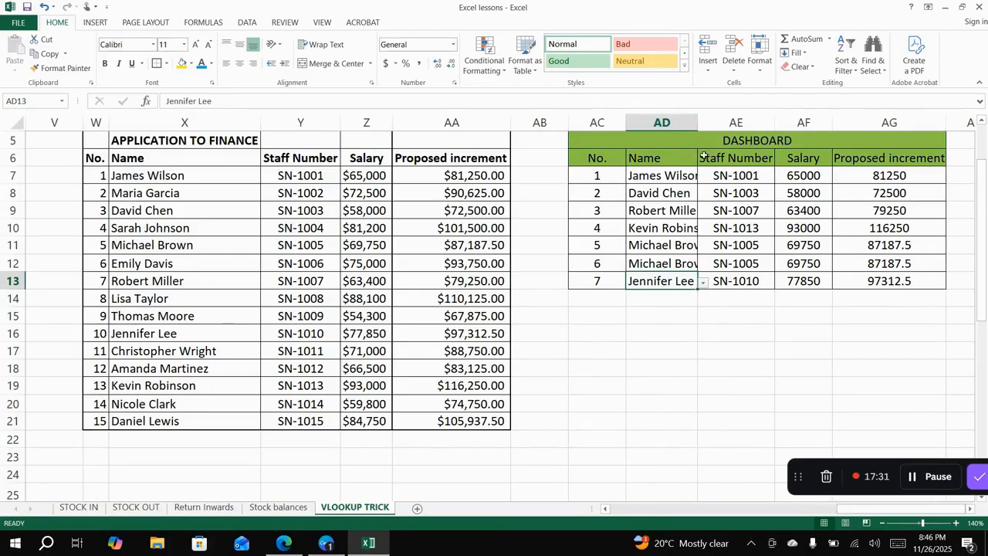
double_click(698, 124)
click(753, 346)
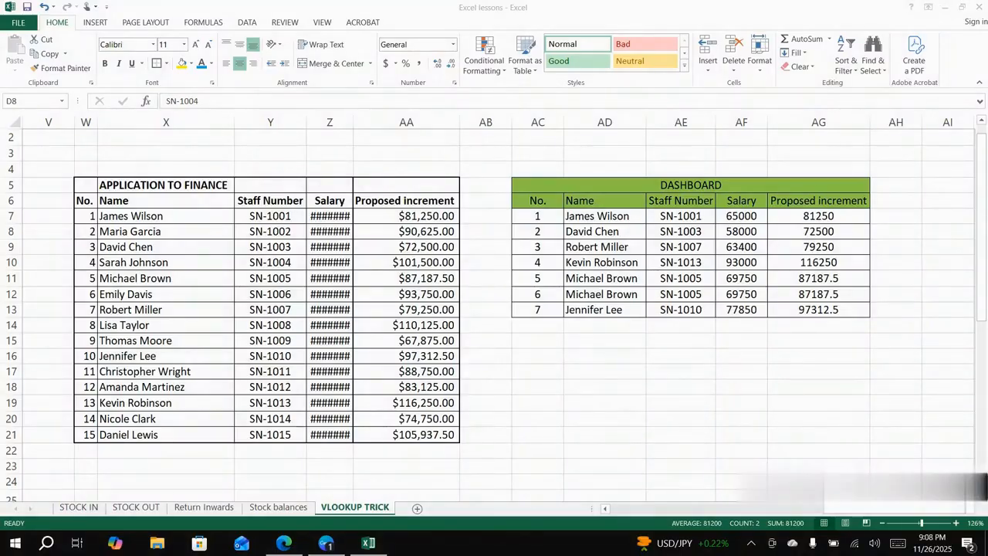
- Widen the Salary column Z of the APPLICATION TO FINANCE table so its amounts fit
scroll(494, 309, left, 2)
click(383, 122)
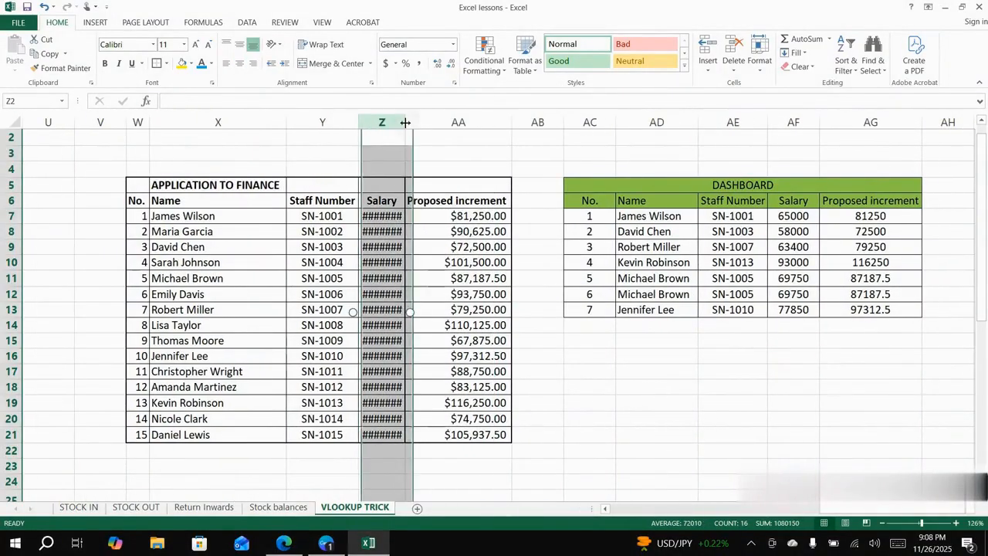
drag(406, 122, 407, 122)
- Review the notes from row 25 on the six key areas where VLOOKUP with multiple columns benefits financial reporting
scroll(408, 122, down, 6)
scroll(408, 122, left, 5)
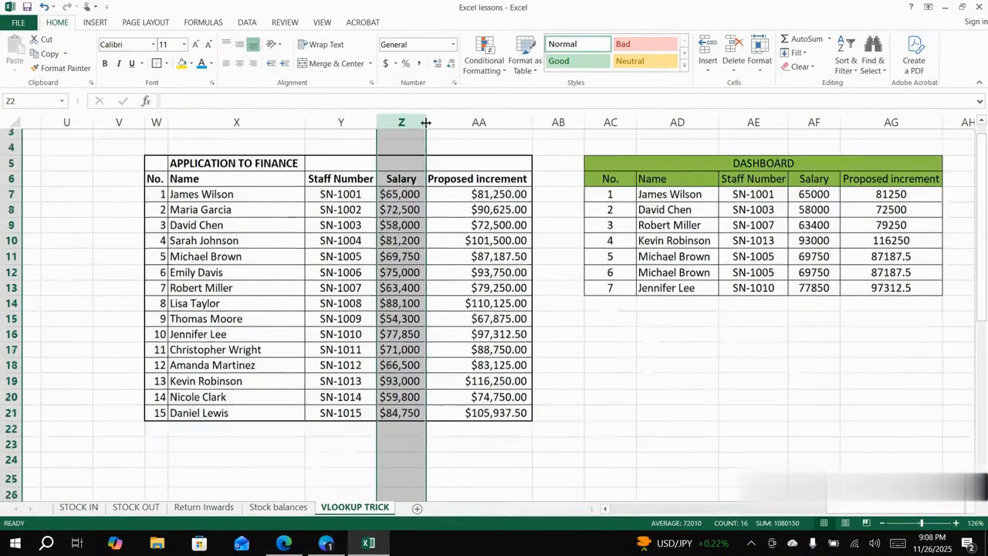
scroll(498, 309, left, 4)
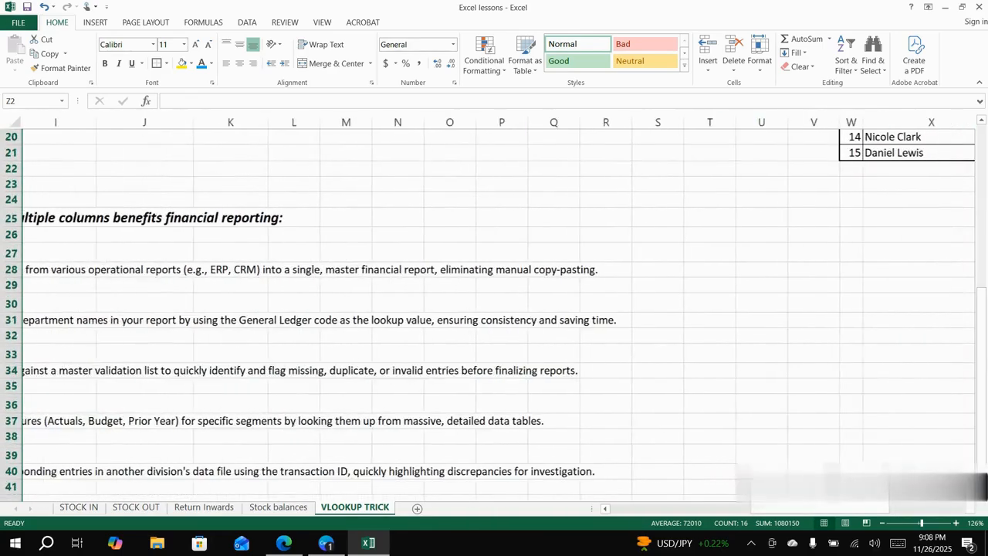
scroll(498, 309, left, 4)
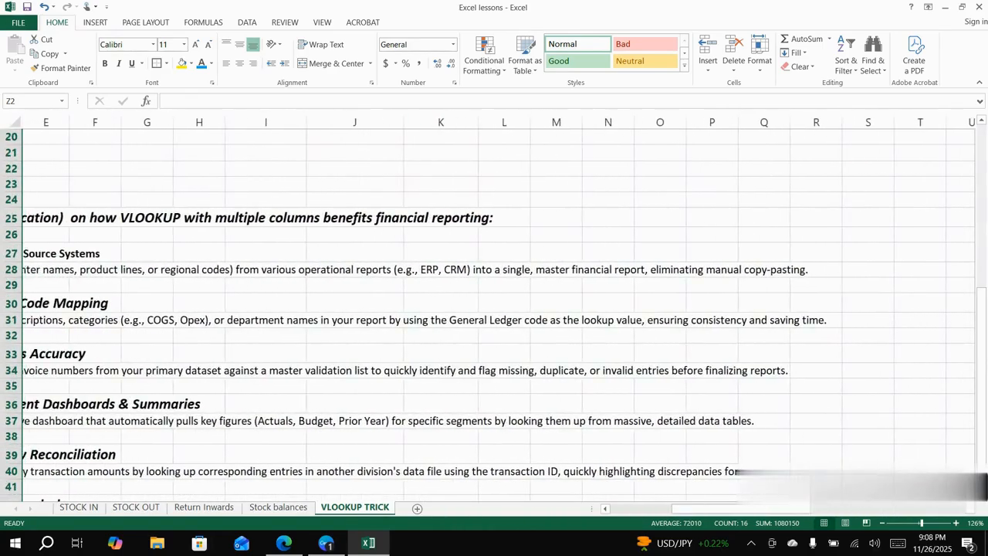
scroll(499, 309, right, 1)
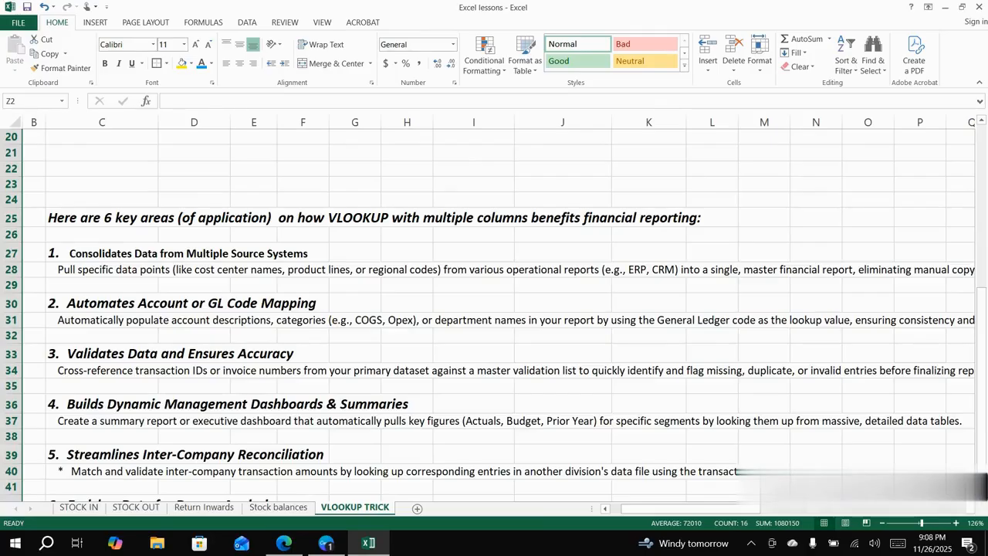
scroll(499, 309, down, 2)
scroll(499, 310, up, 1)
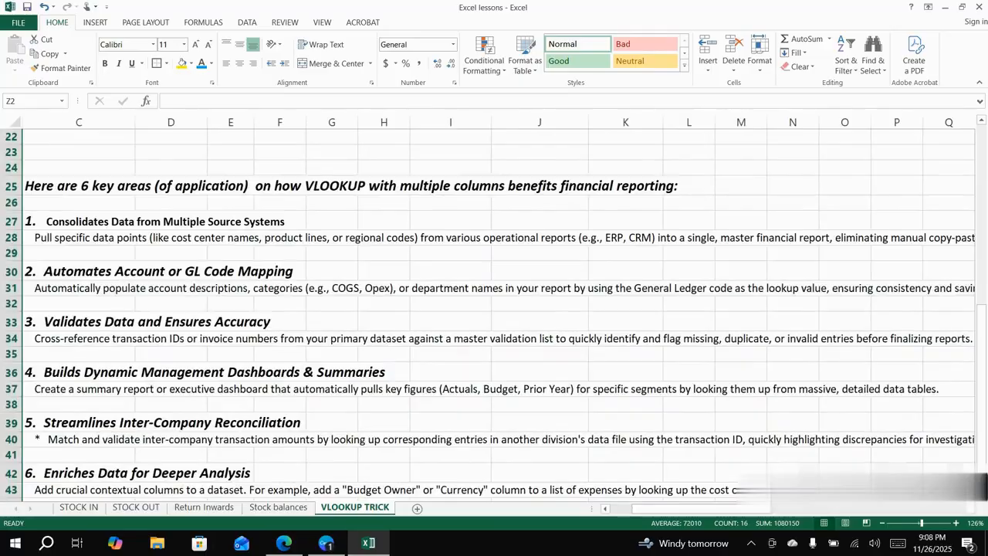
scroll(479, 355, down, 1)
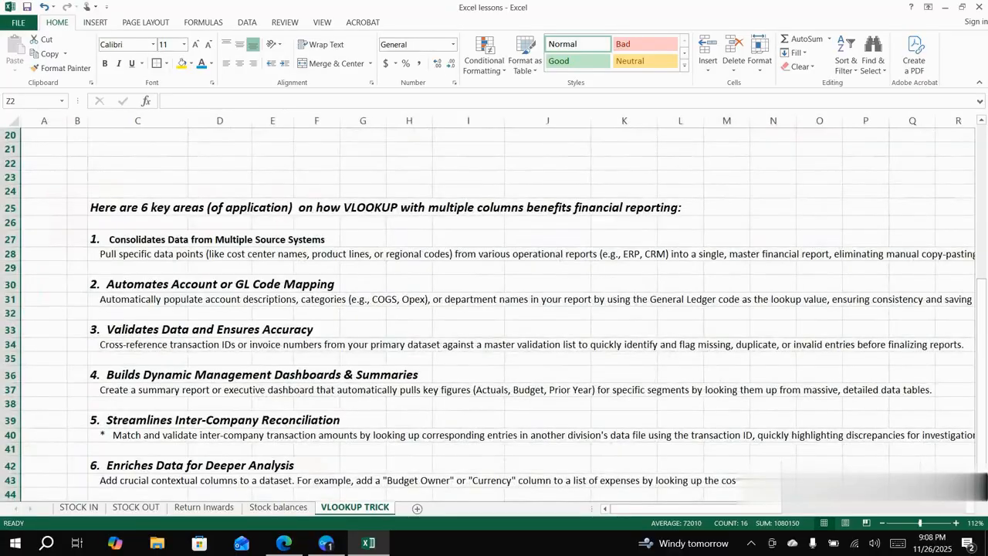
scroll(489, 320, down, 1)
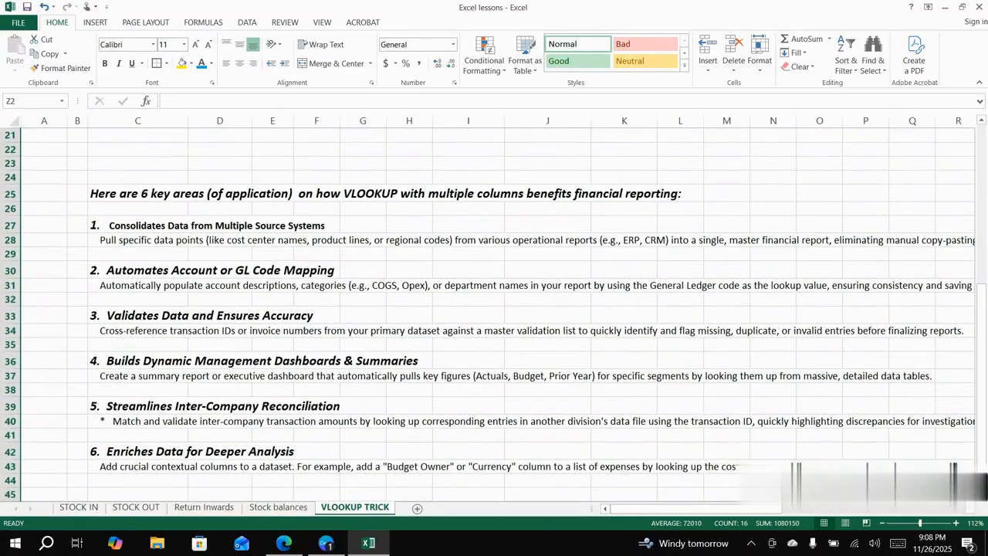